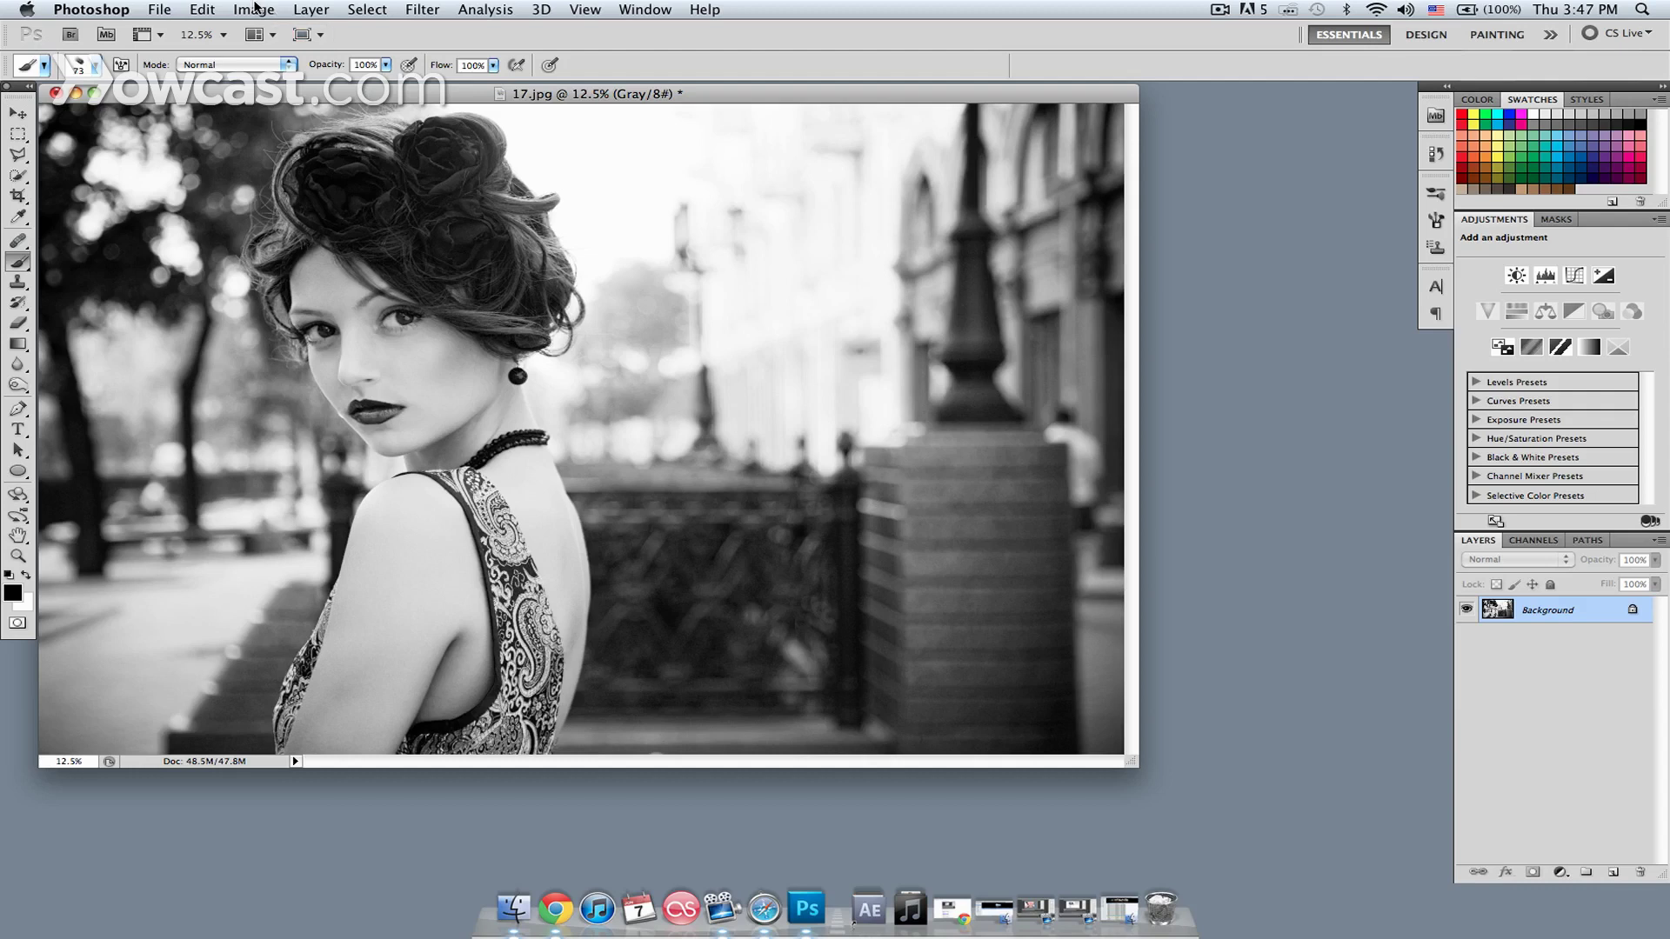
Convert the grayscale portrait to RGB Color and add a Curves adjustment layer
left_click(255, 8)
mouse_move(266, 31)
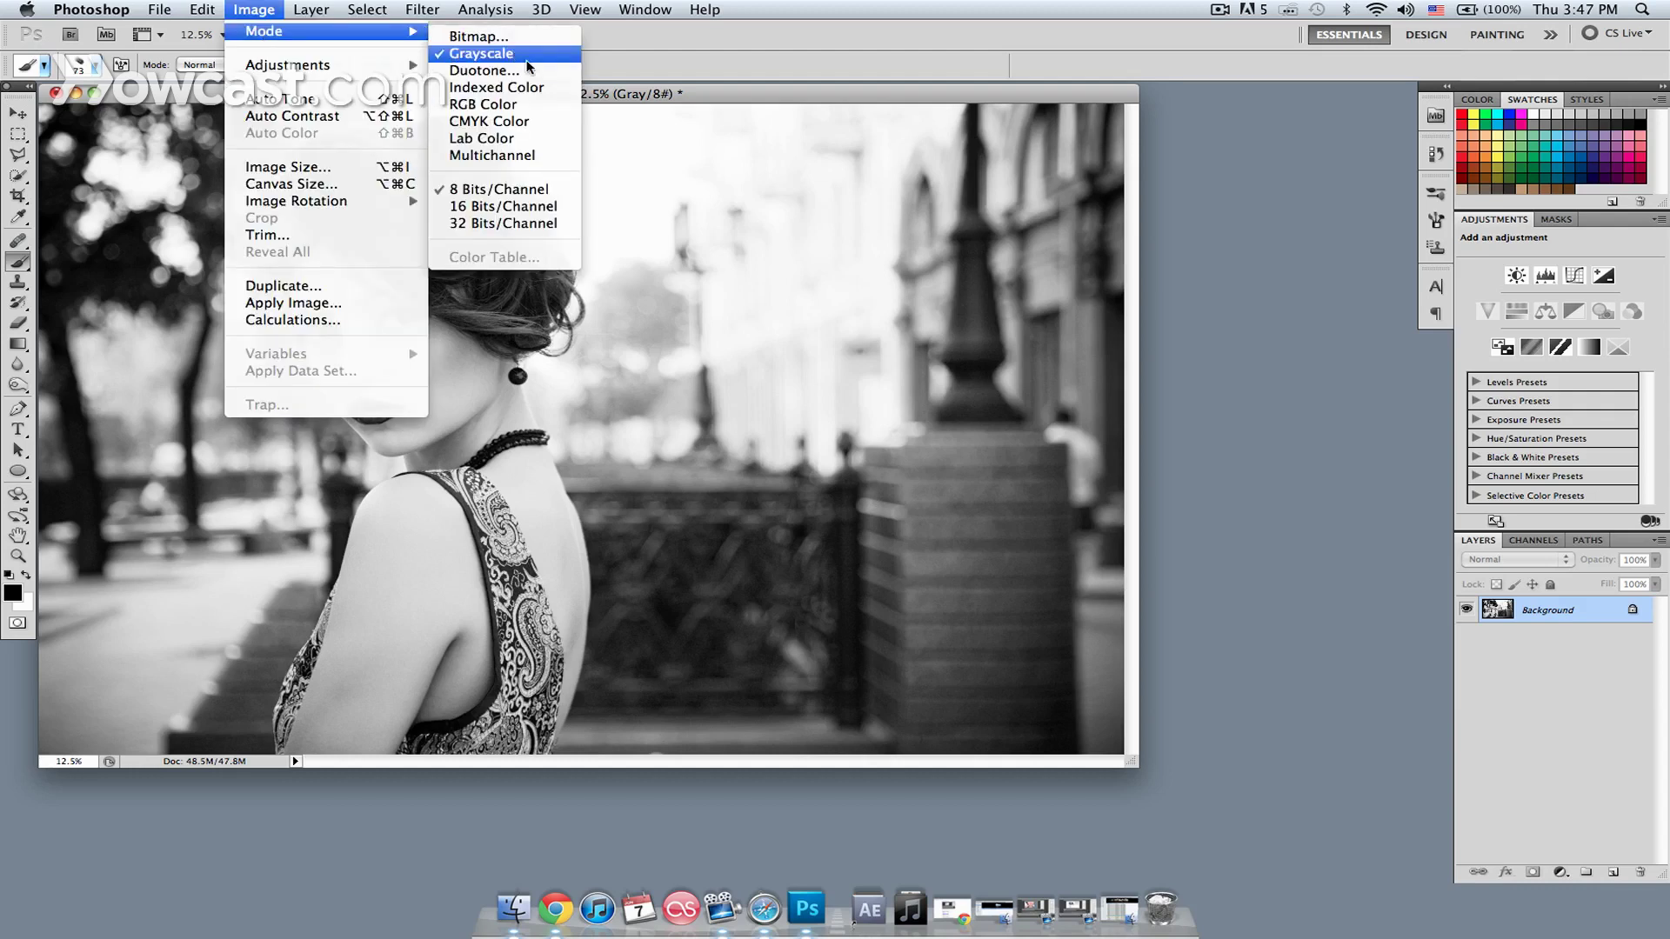
left_click(529, 104)
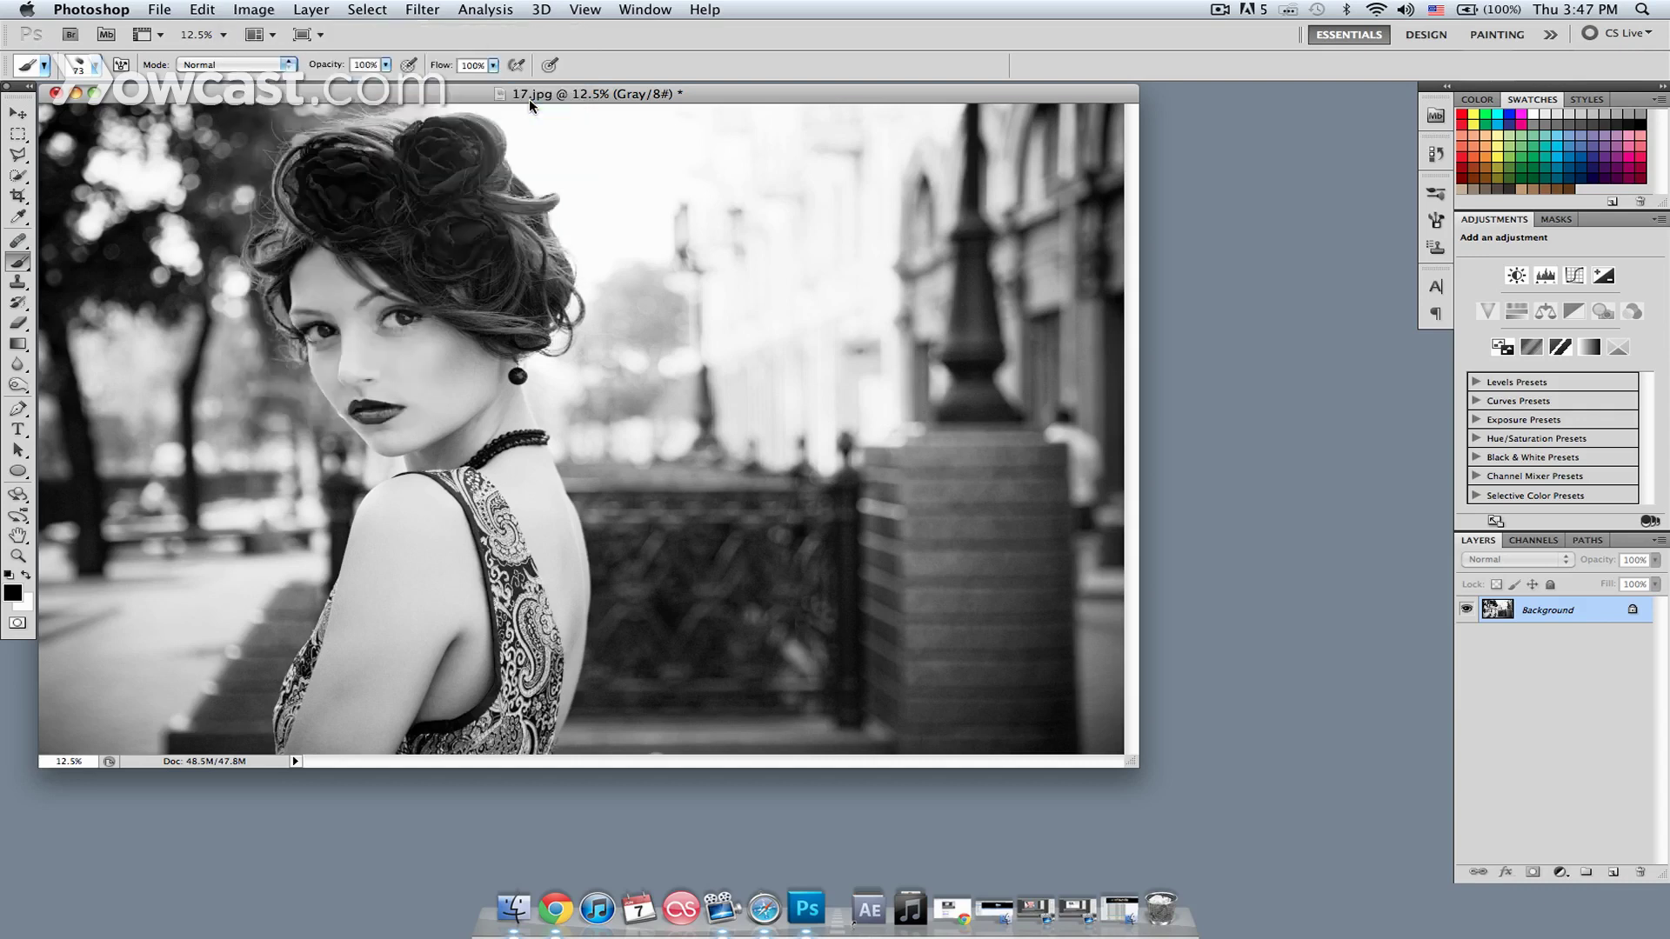
left_click(1563, 873)
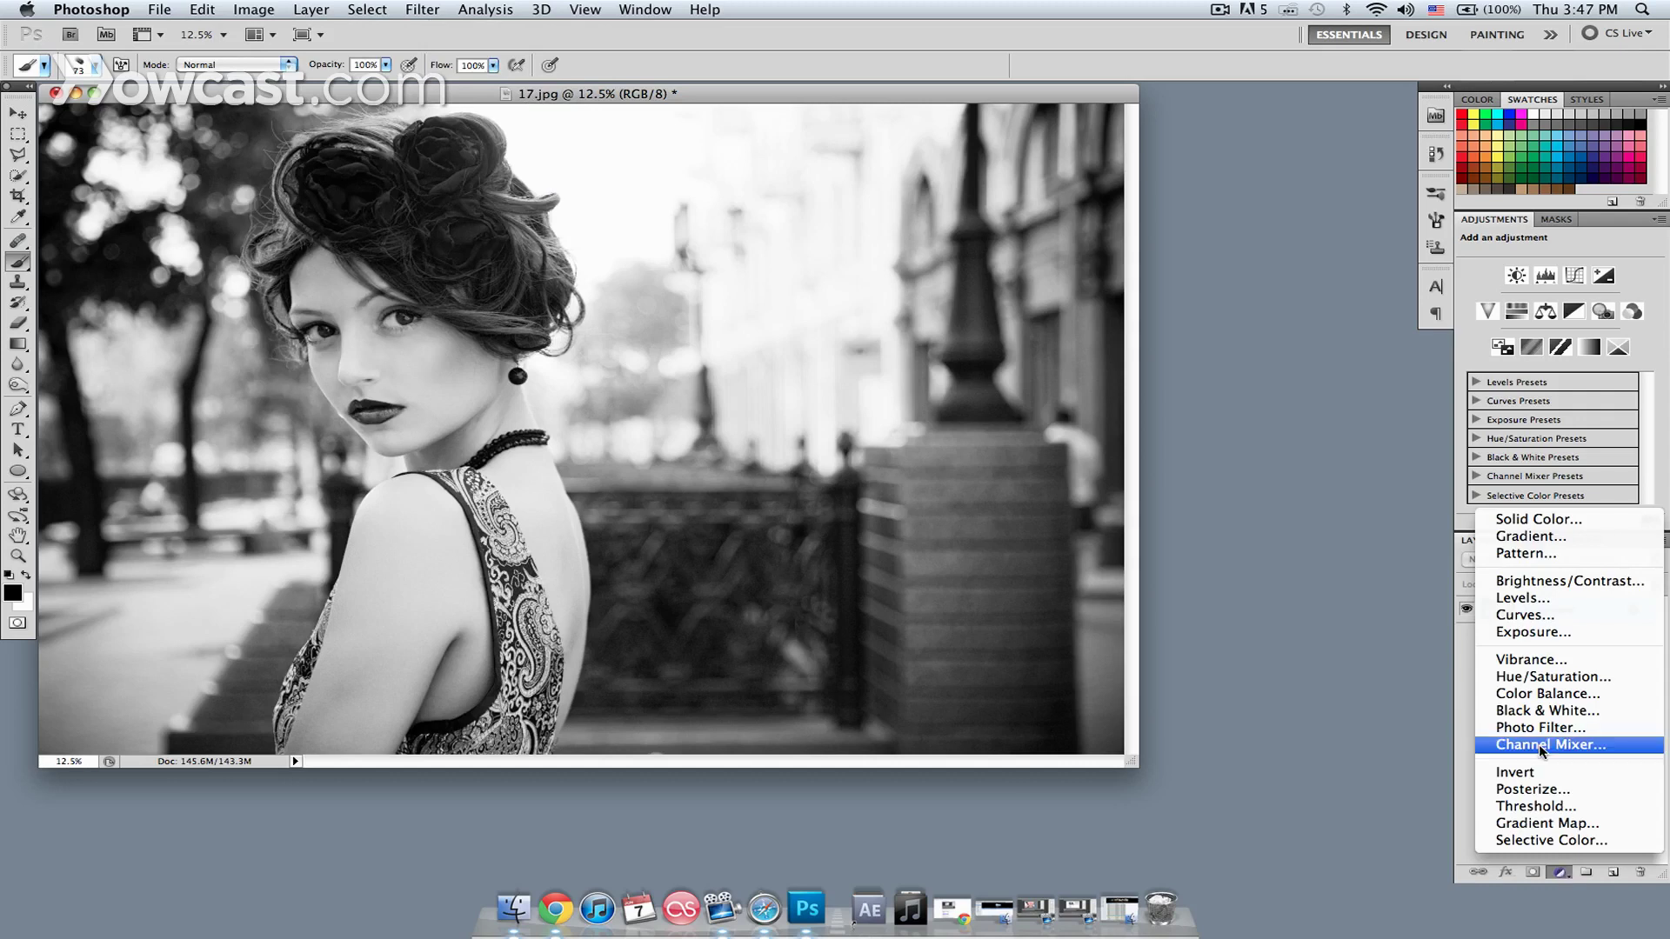
left_click(1519, 617)
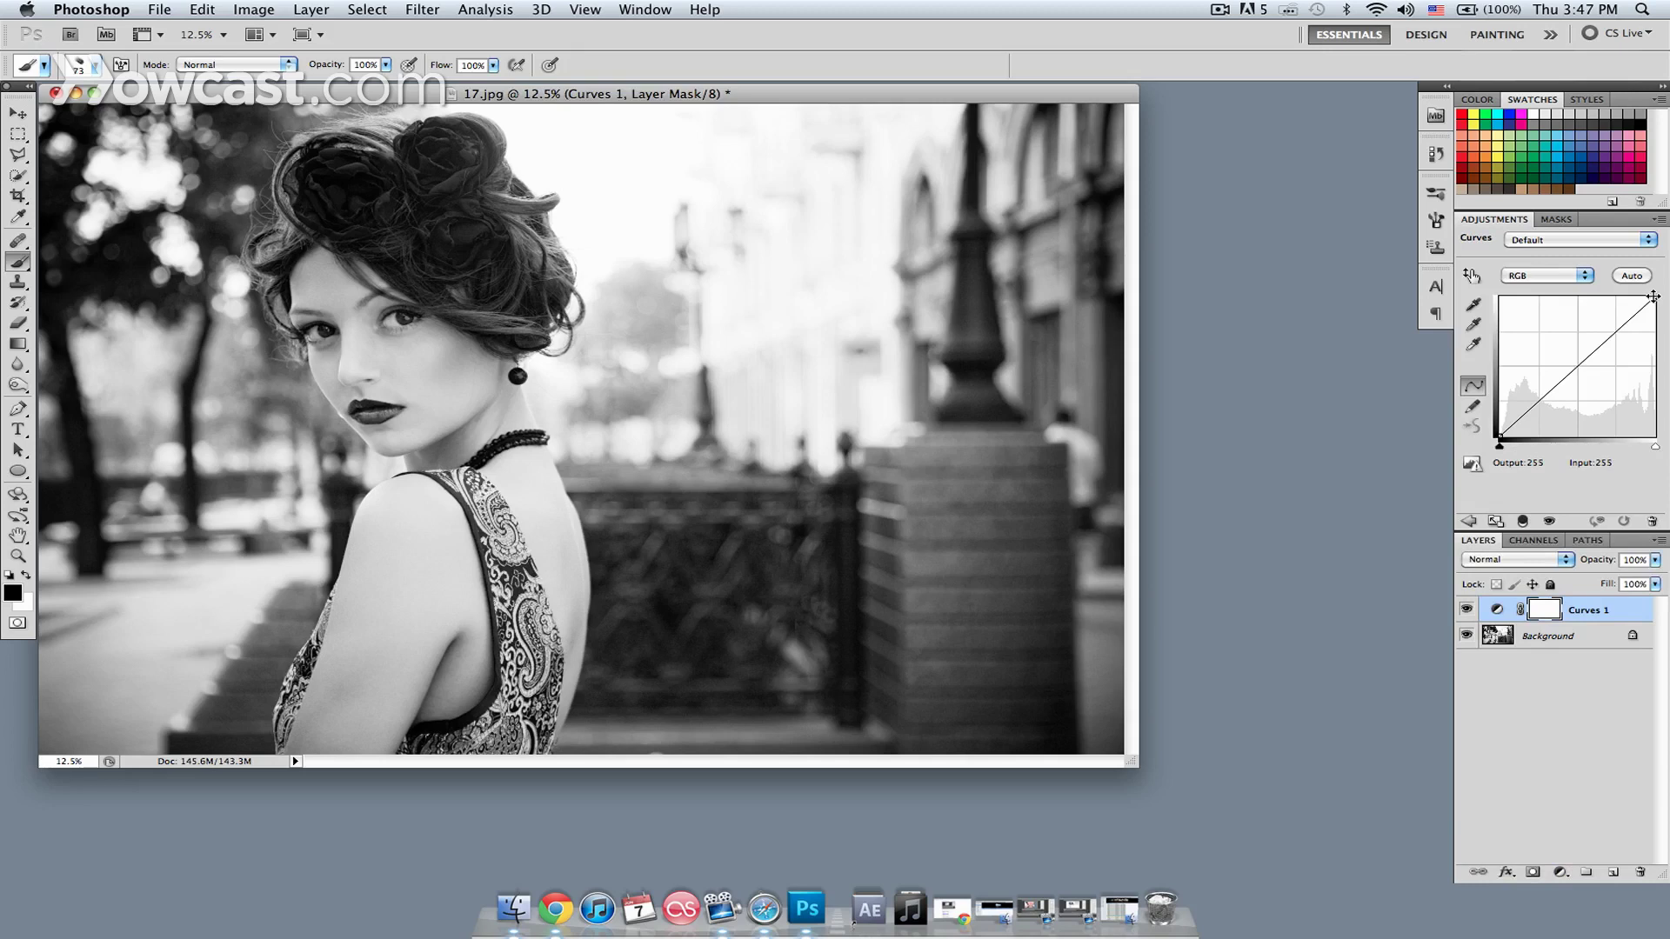
left_click(1550, 277)
Raise the Red channel curve's highlights and midtones to warm the portrait
left_click(1553, 289)
left_click_drag(1652, 300, 1636, 298)
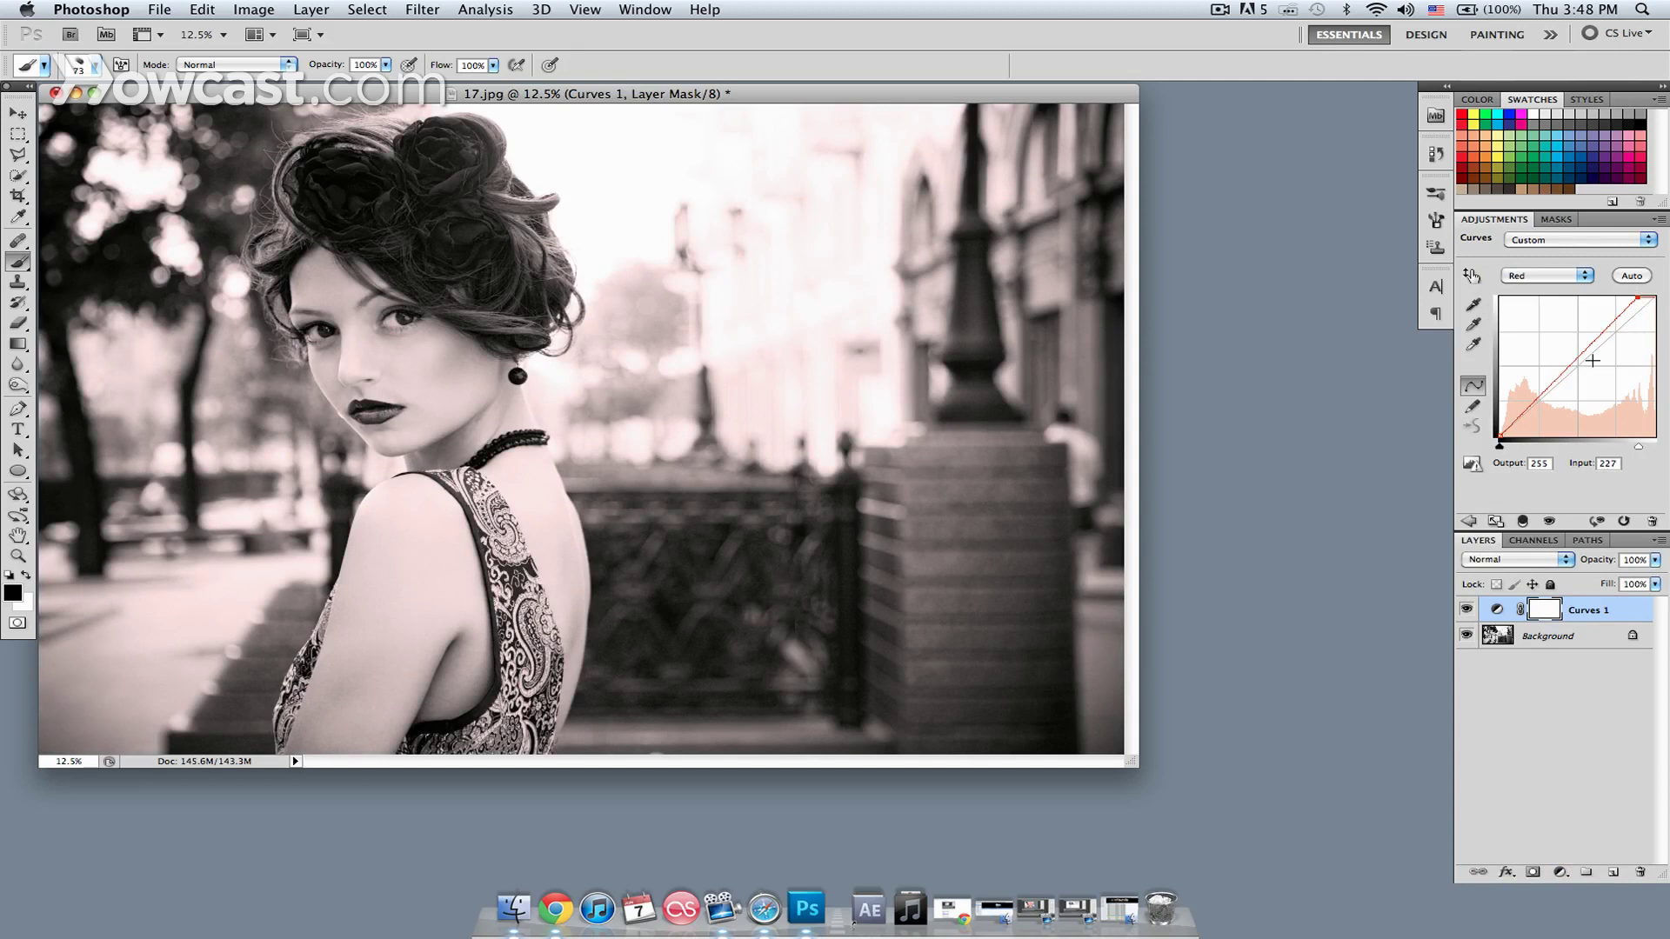
left_click_drag(1581, 359, 1567, 355)
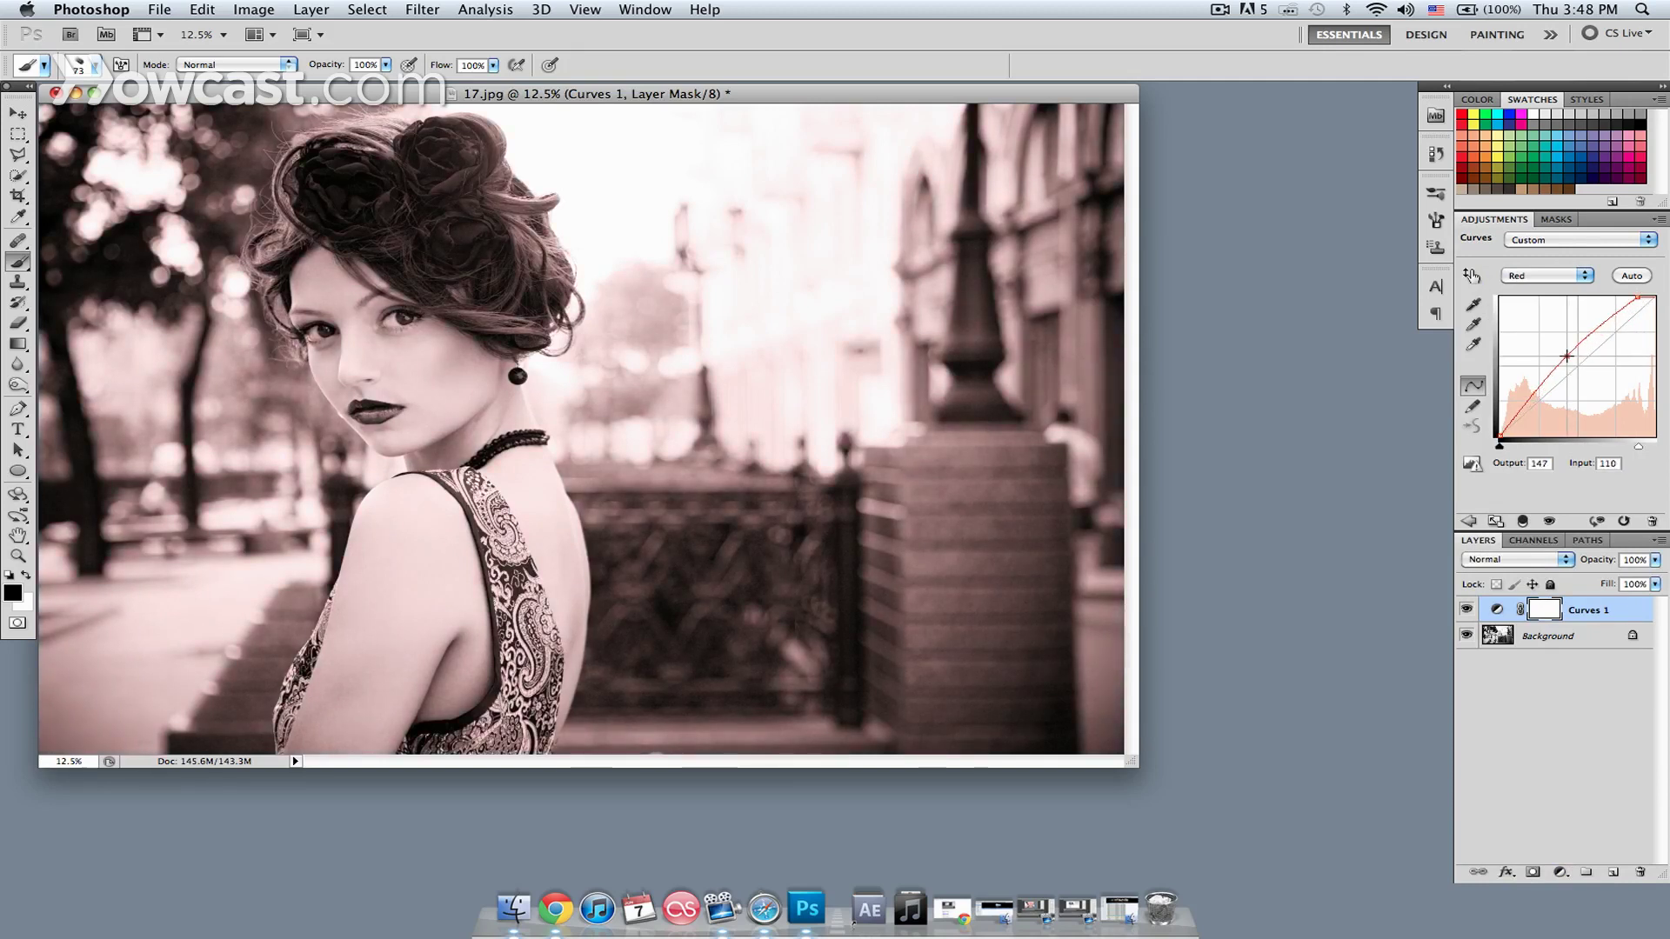
Raise the Green channel curve's midtones, keeping its highlight point near full
left_click(1547, 275)
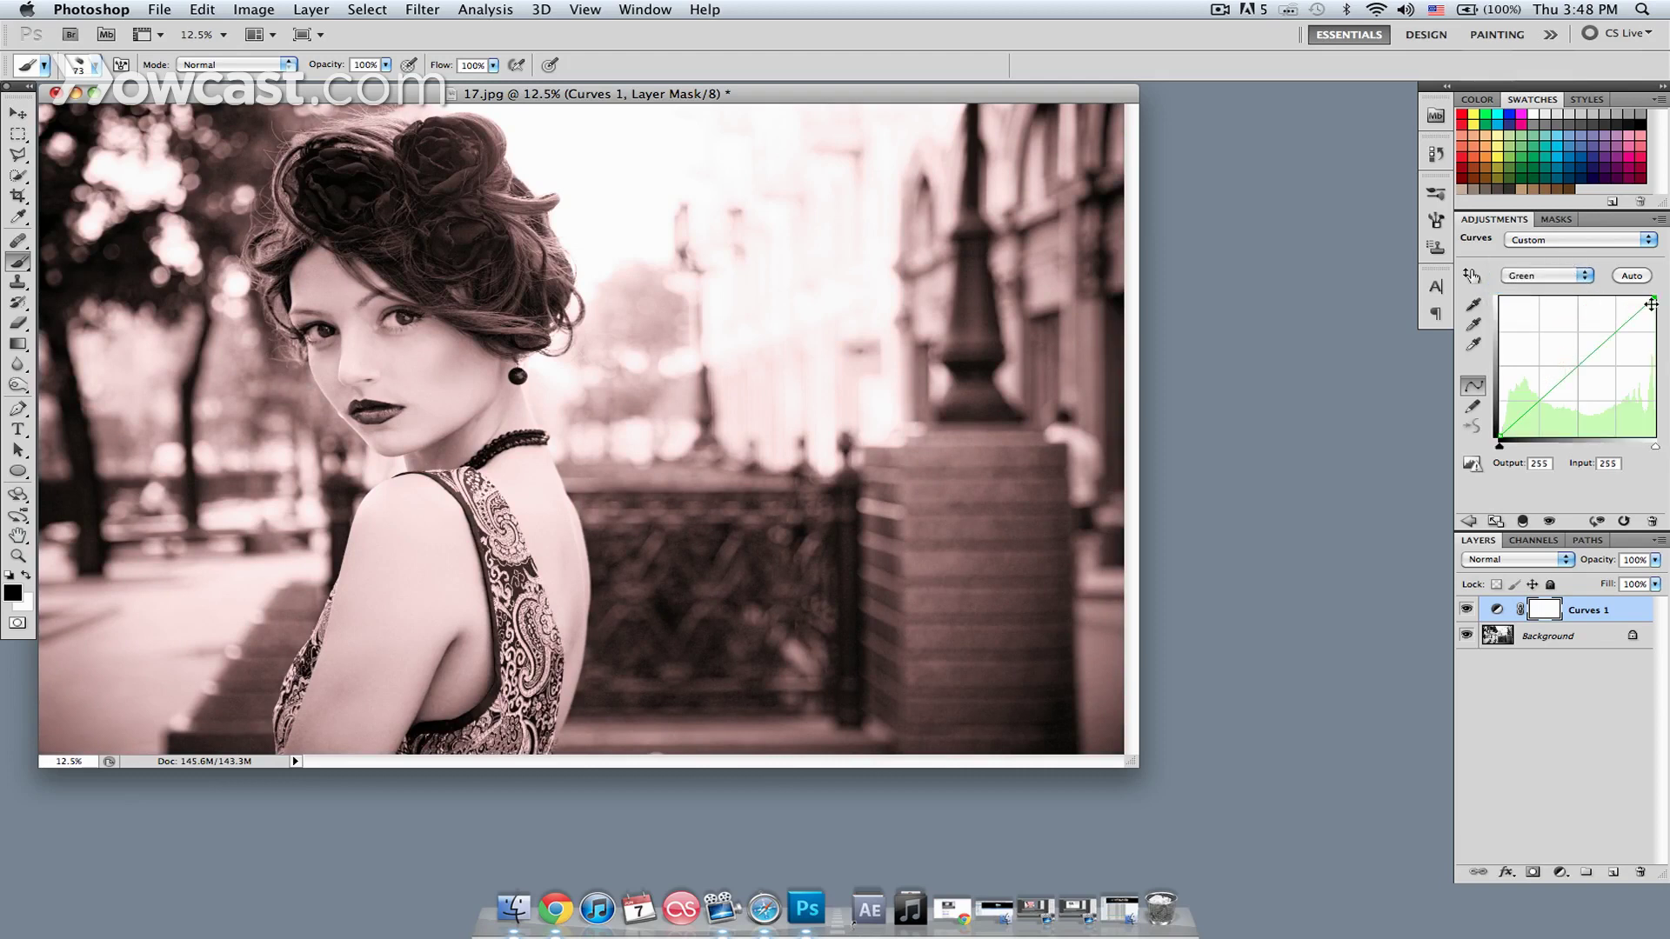
left_click_drag(1652, 302, 1638, 301)
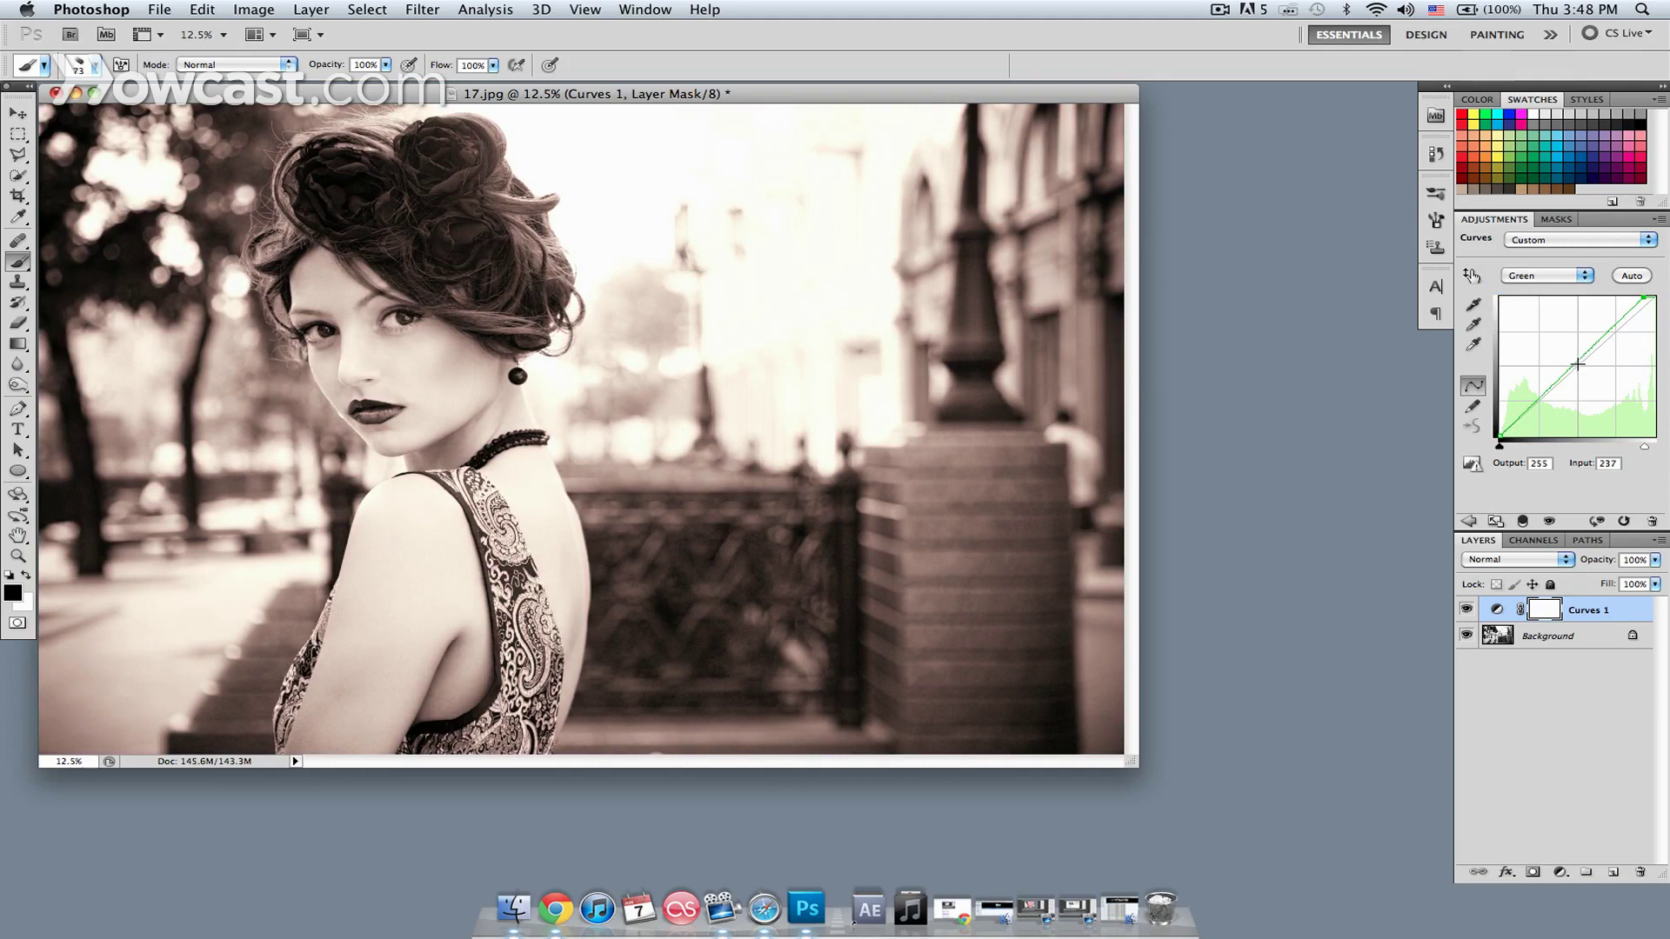
left_click_drag(1577, 364, 1571, 355)
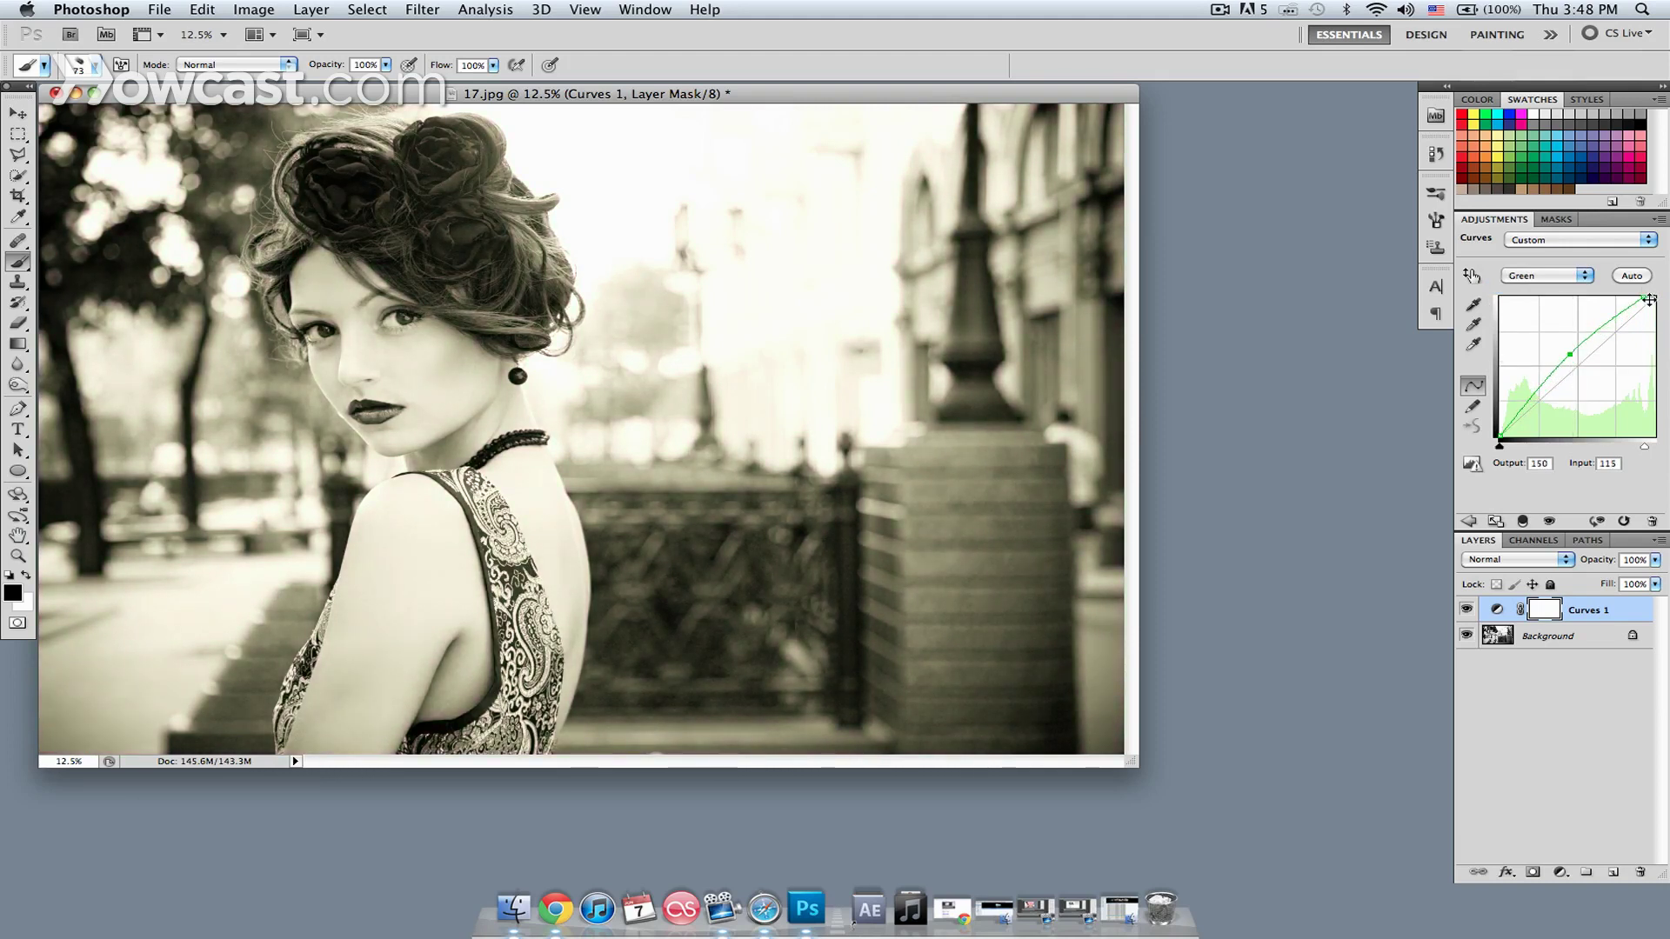
left_click_drag(1649, 300, 1656, 300)
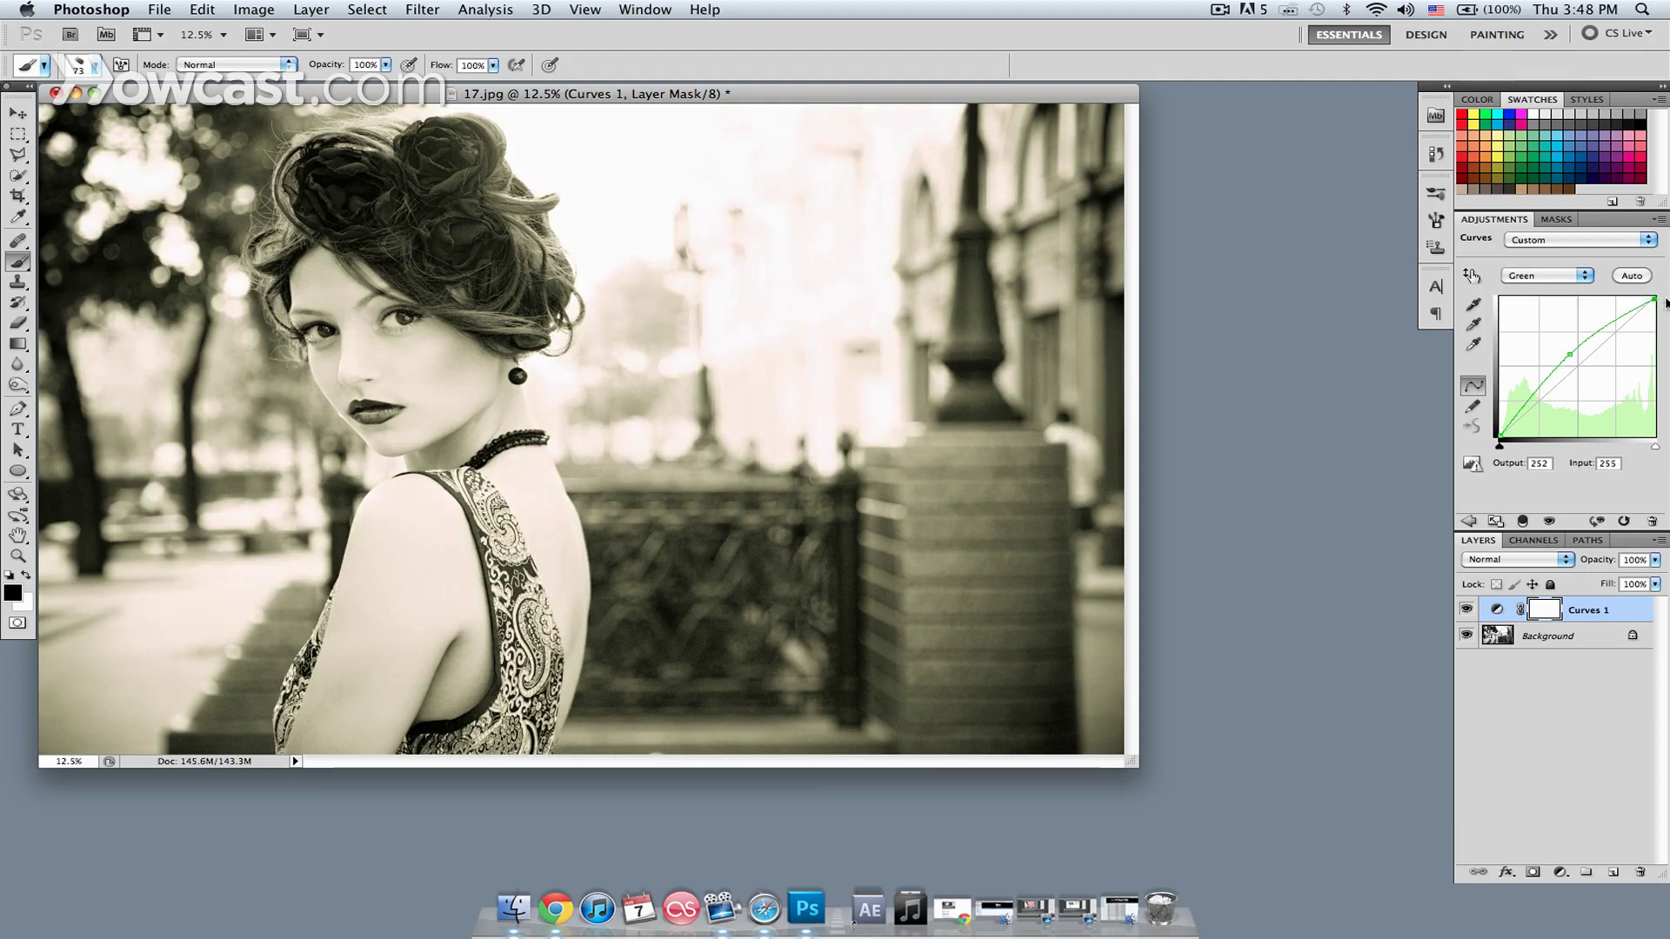
left_click(1577, 279)
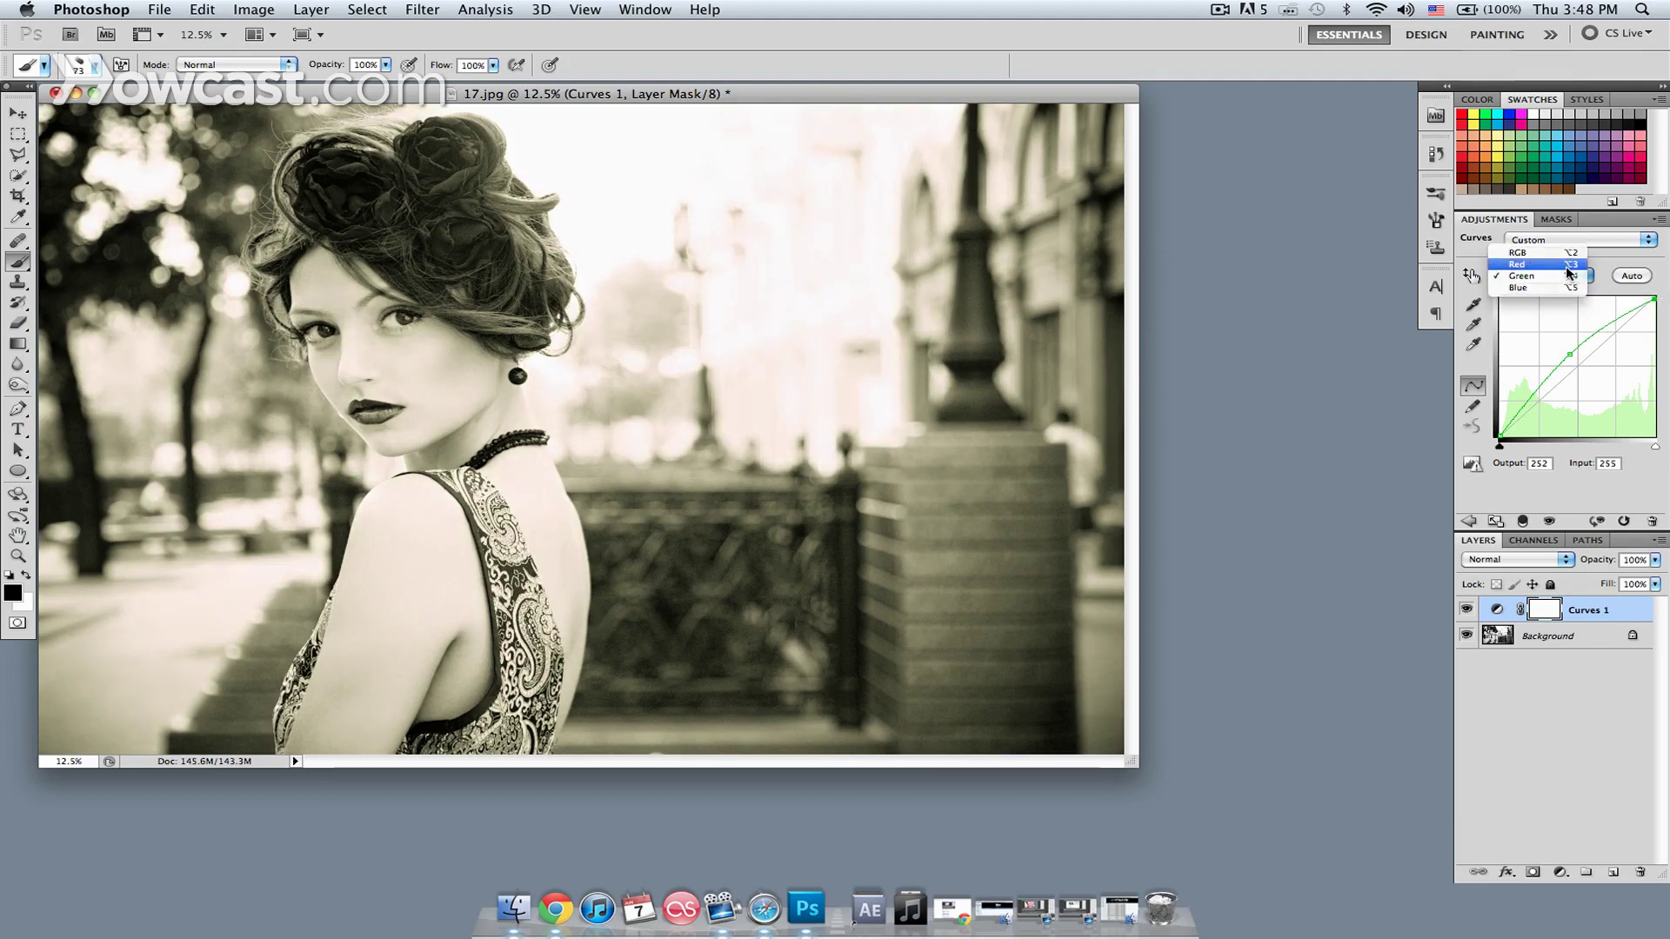
Push the Red curve midpoint higher and fine-tune the Green midpoint for a redder brown
left_click(1566, 264)
left_click_drag(1565, 353, 1555, 349)
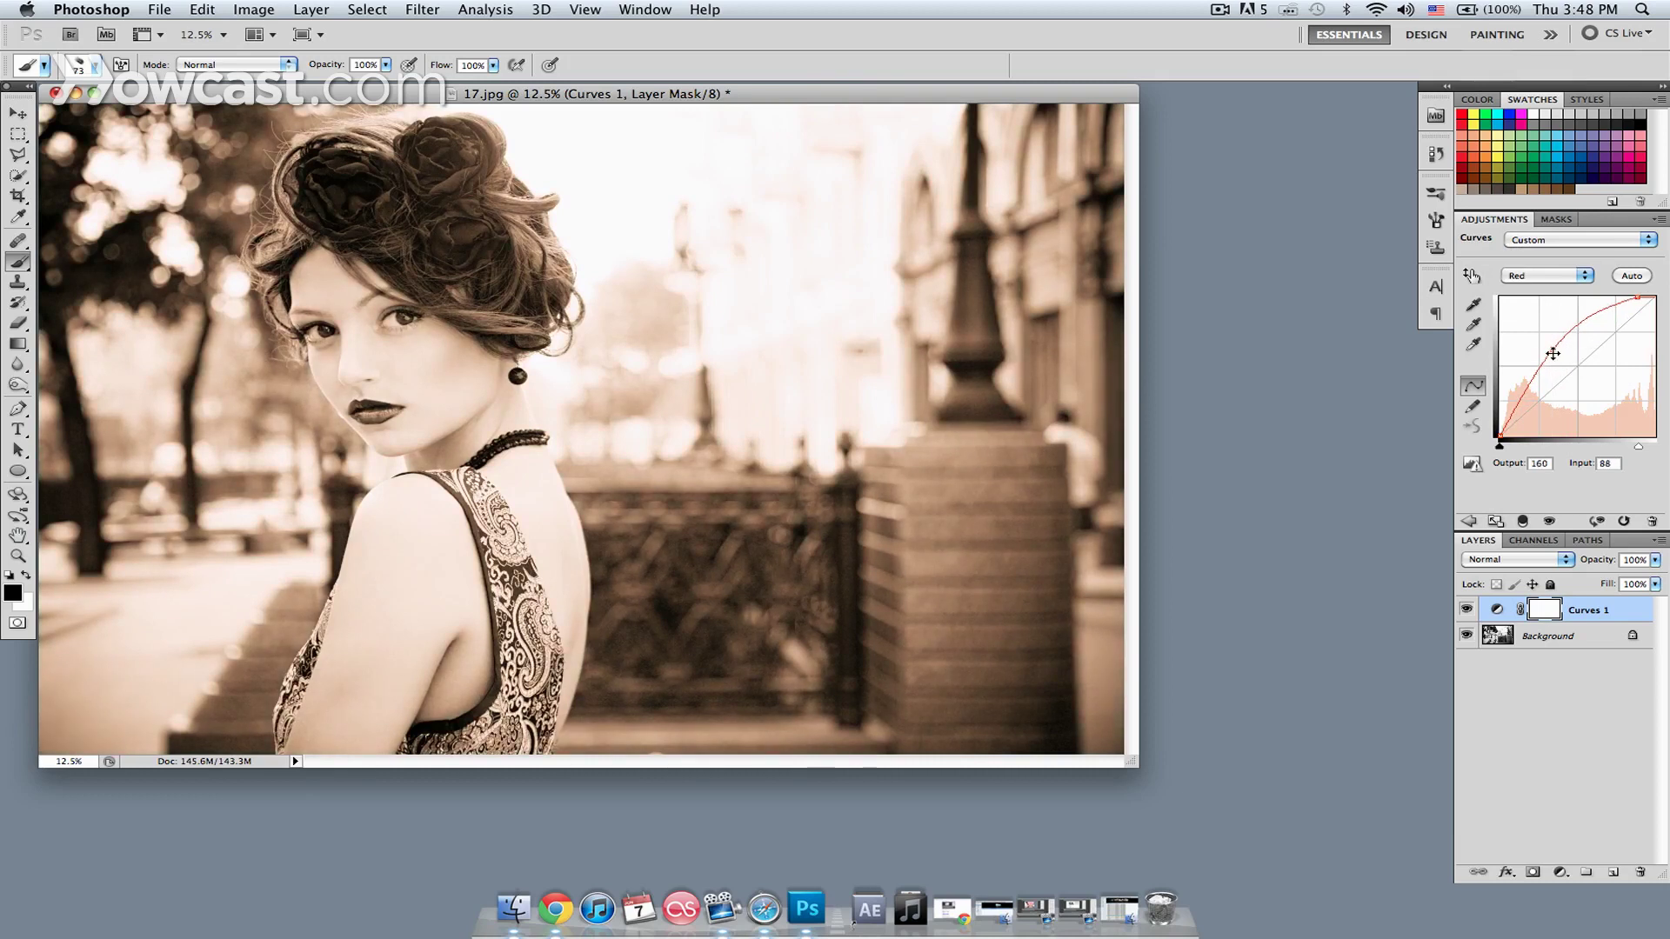
left_click_drag(1553, 353, 1548, 348)
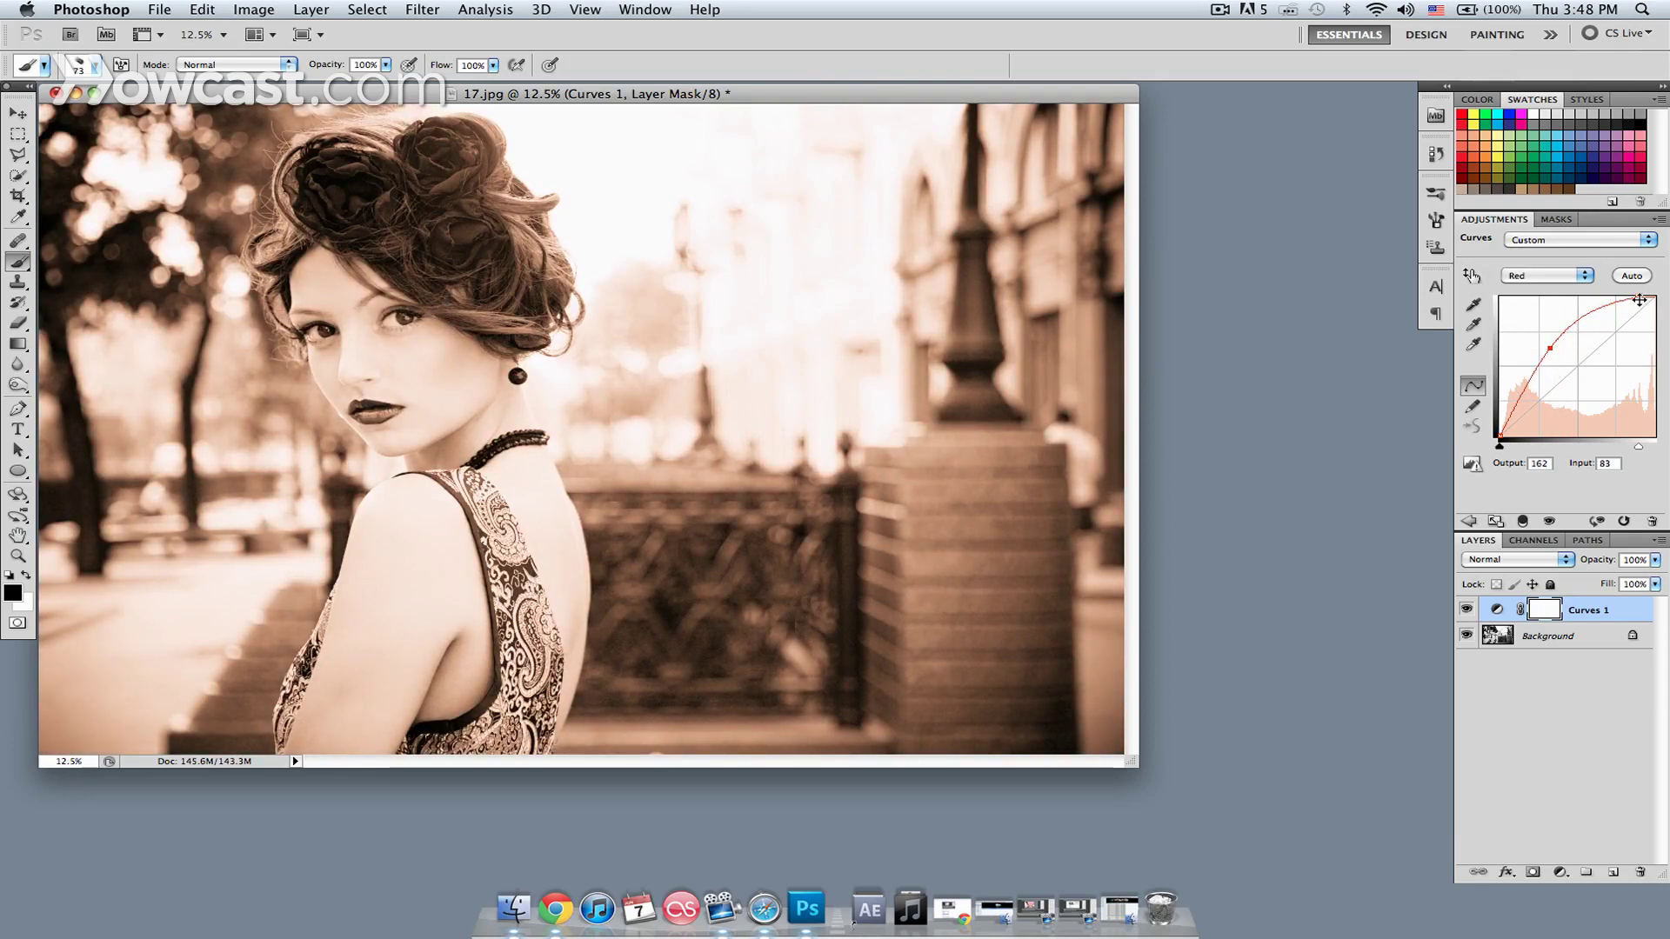
left_click(1567, 280)
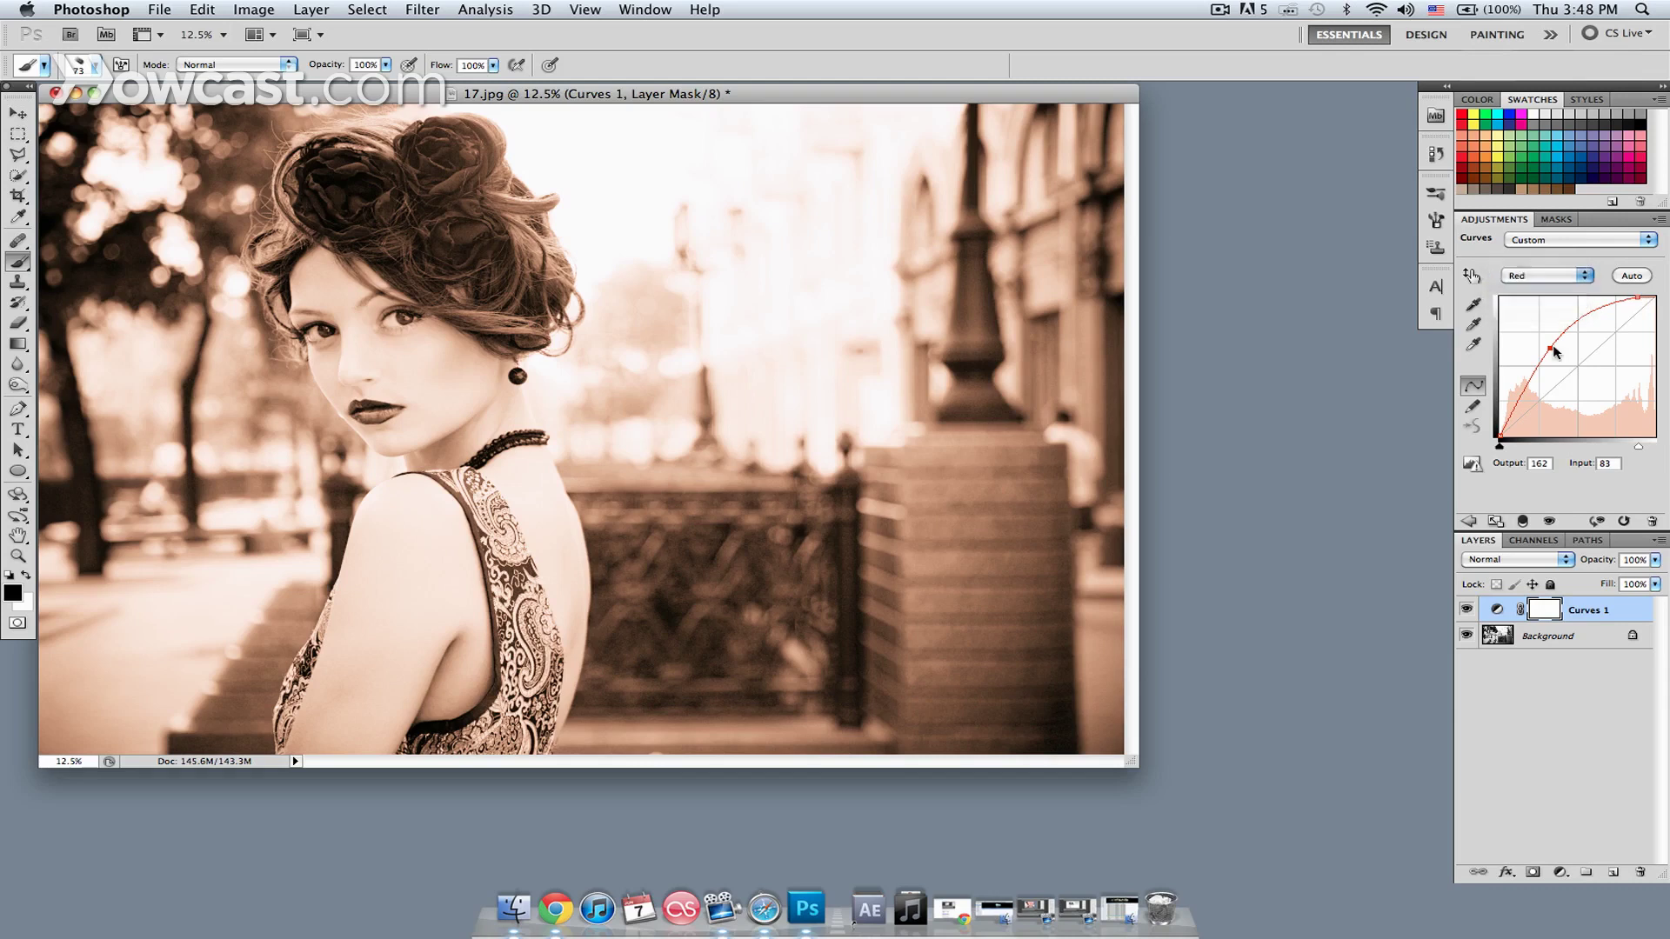
left_click_drag(1572, 354, 1563, 352)
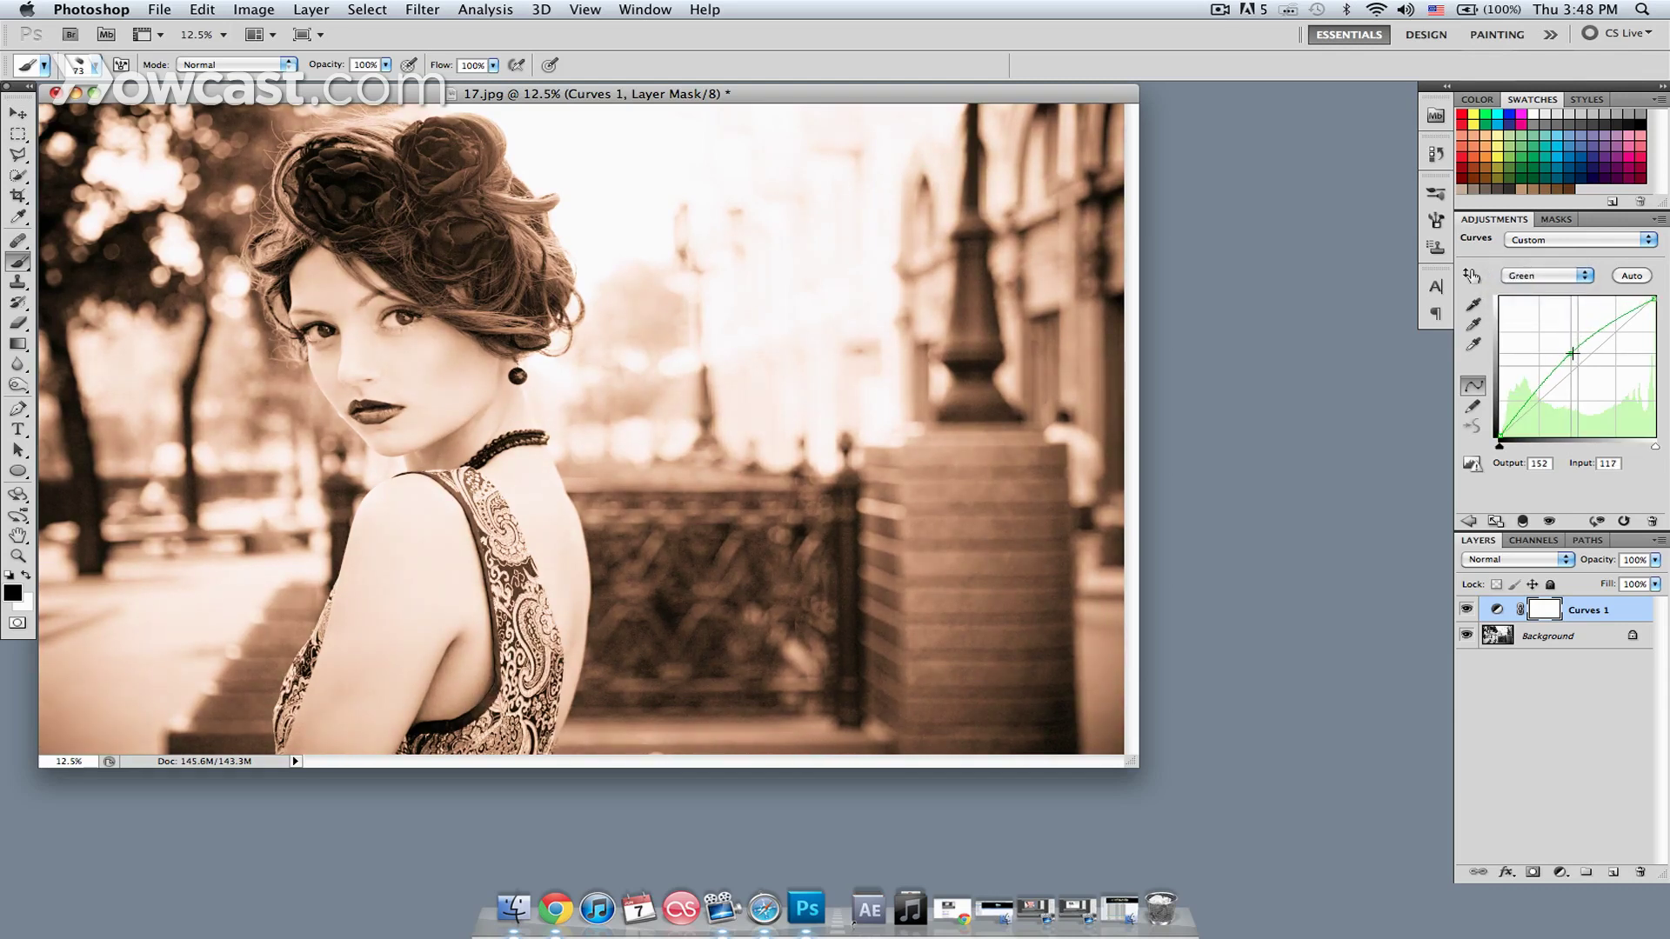
left_click_drag(1563, 351, 1573, 353)
key("b")
Choose a soft round brush at 123 px with about 36% hardness
left_click(100, 62)
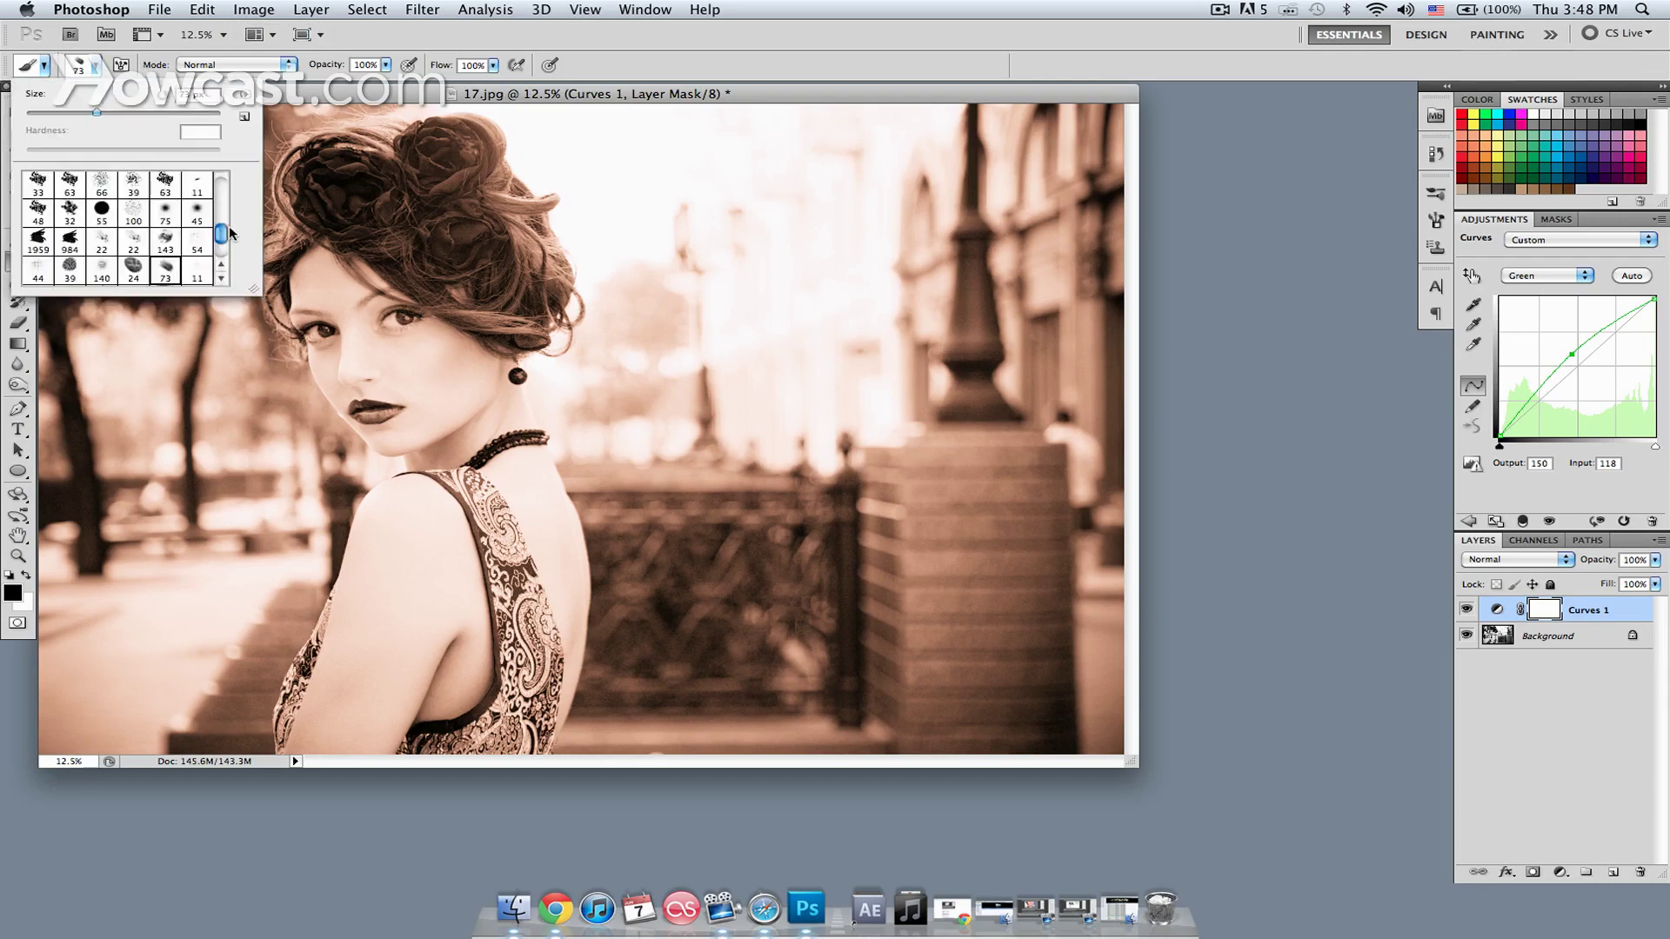
left_click_drag(226, 232, 212, 154)
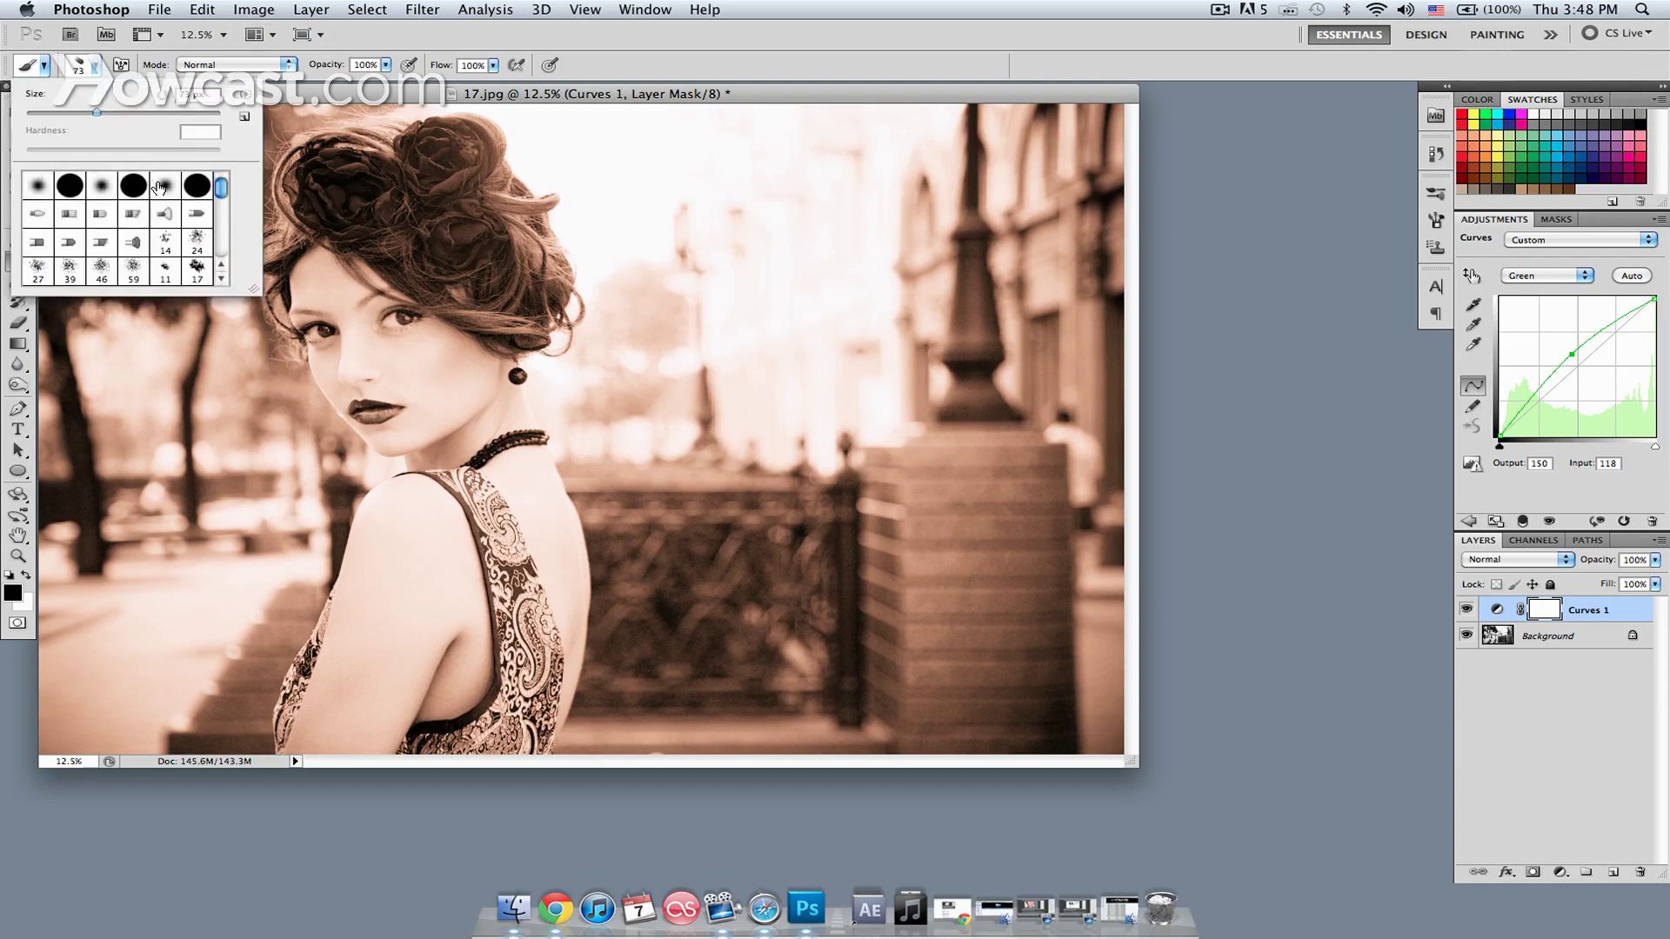
left_click(101, 192)
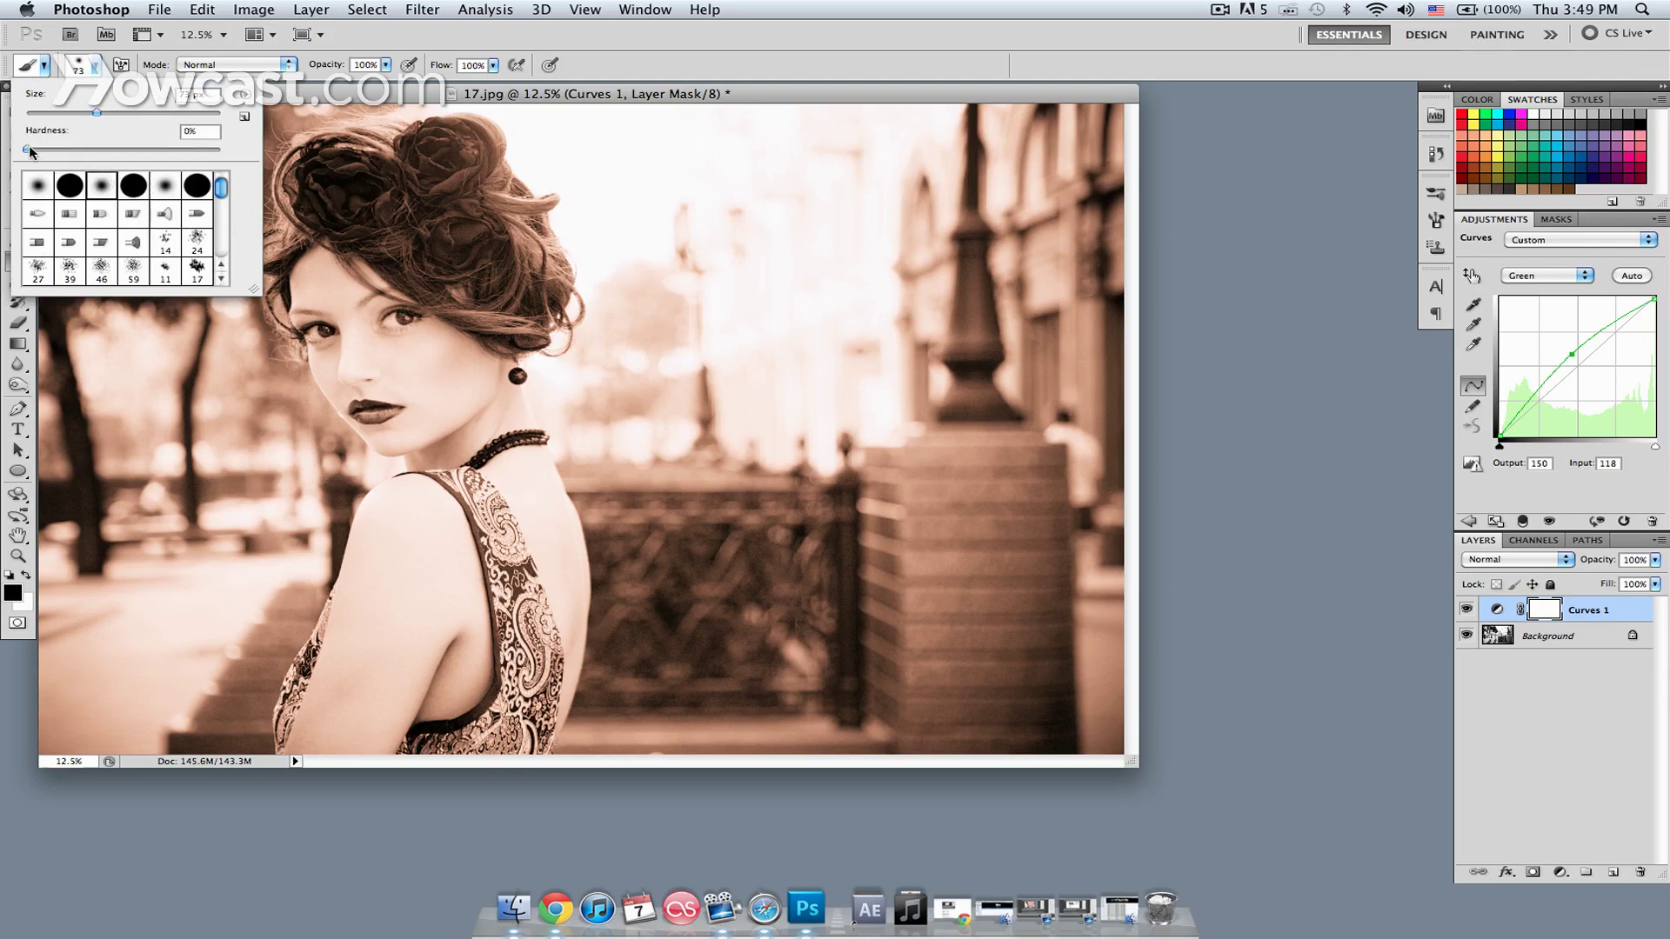
left_click_drag(29, 151, 90, 153)
left_click_drag(96, 114, 153, 119)
left_click(417, 95)
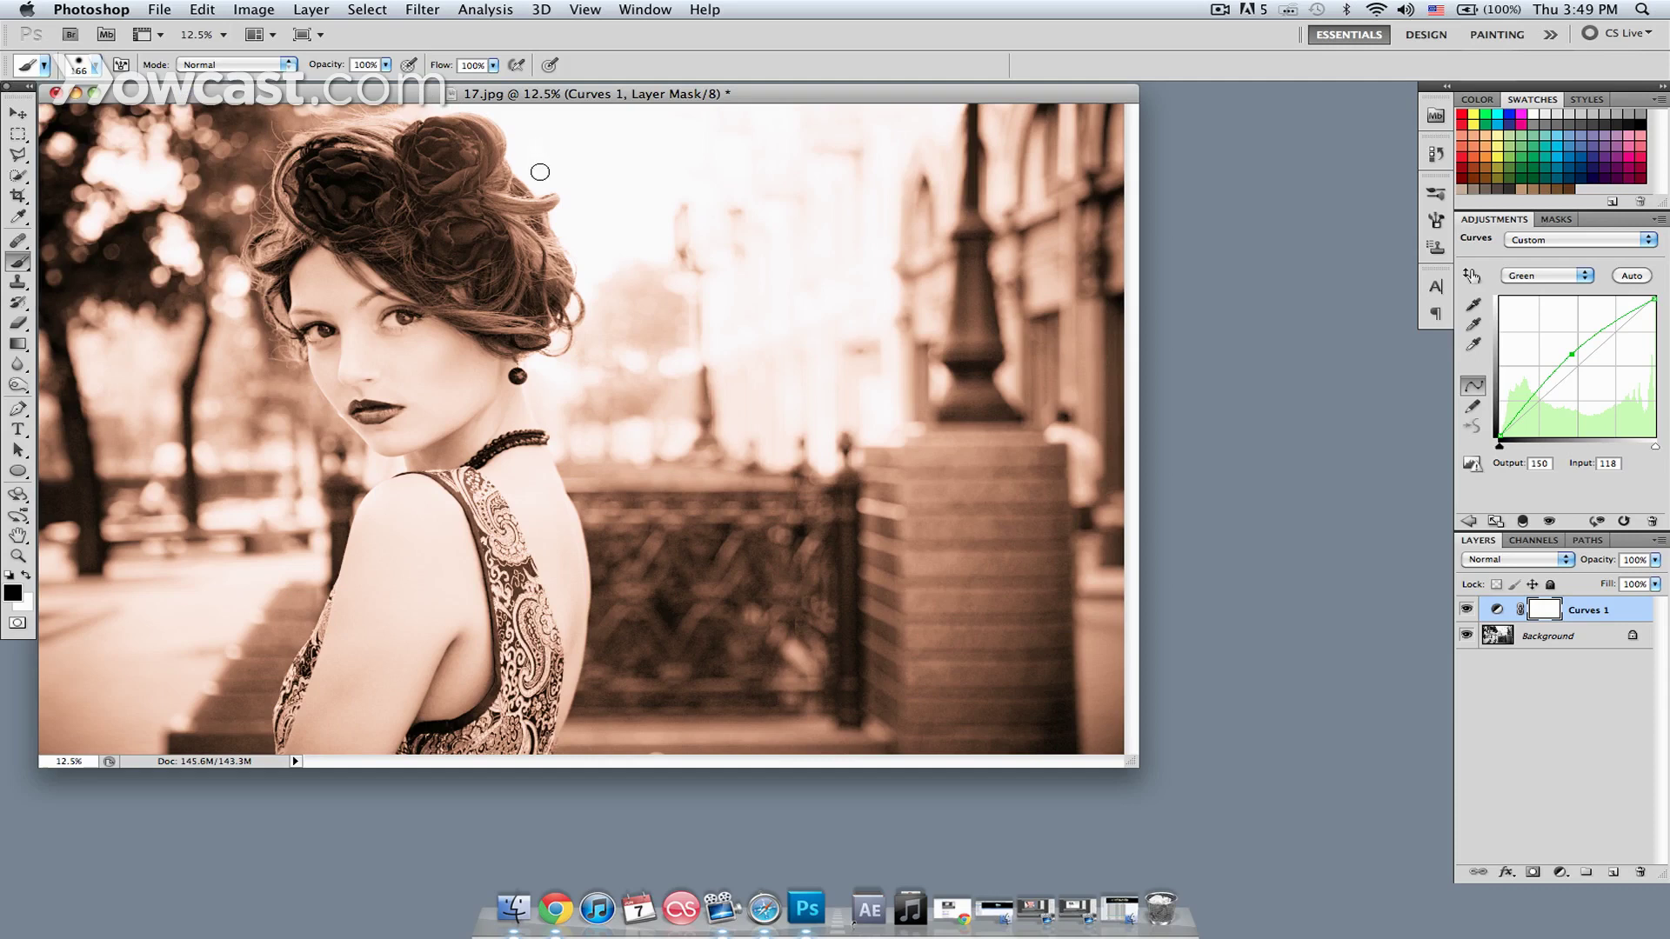
Paint black on the Curves mask over the background beside the hair, neck and railing
mouse_move(601, 261)
left_mouse_down()
mouse_move(590, 336)
mouse_move(550, 399)
mouse_move(613, 624)
left_mouse_up()
key("bracketright")
key("bracketright")
key("bracketright")
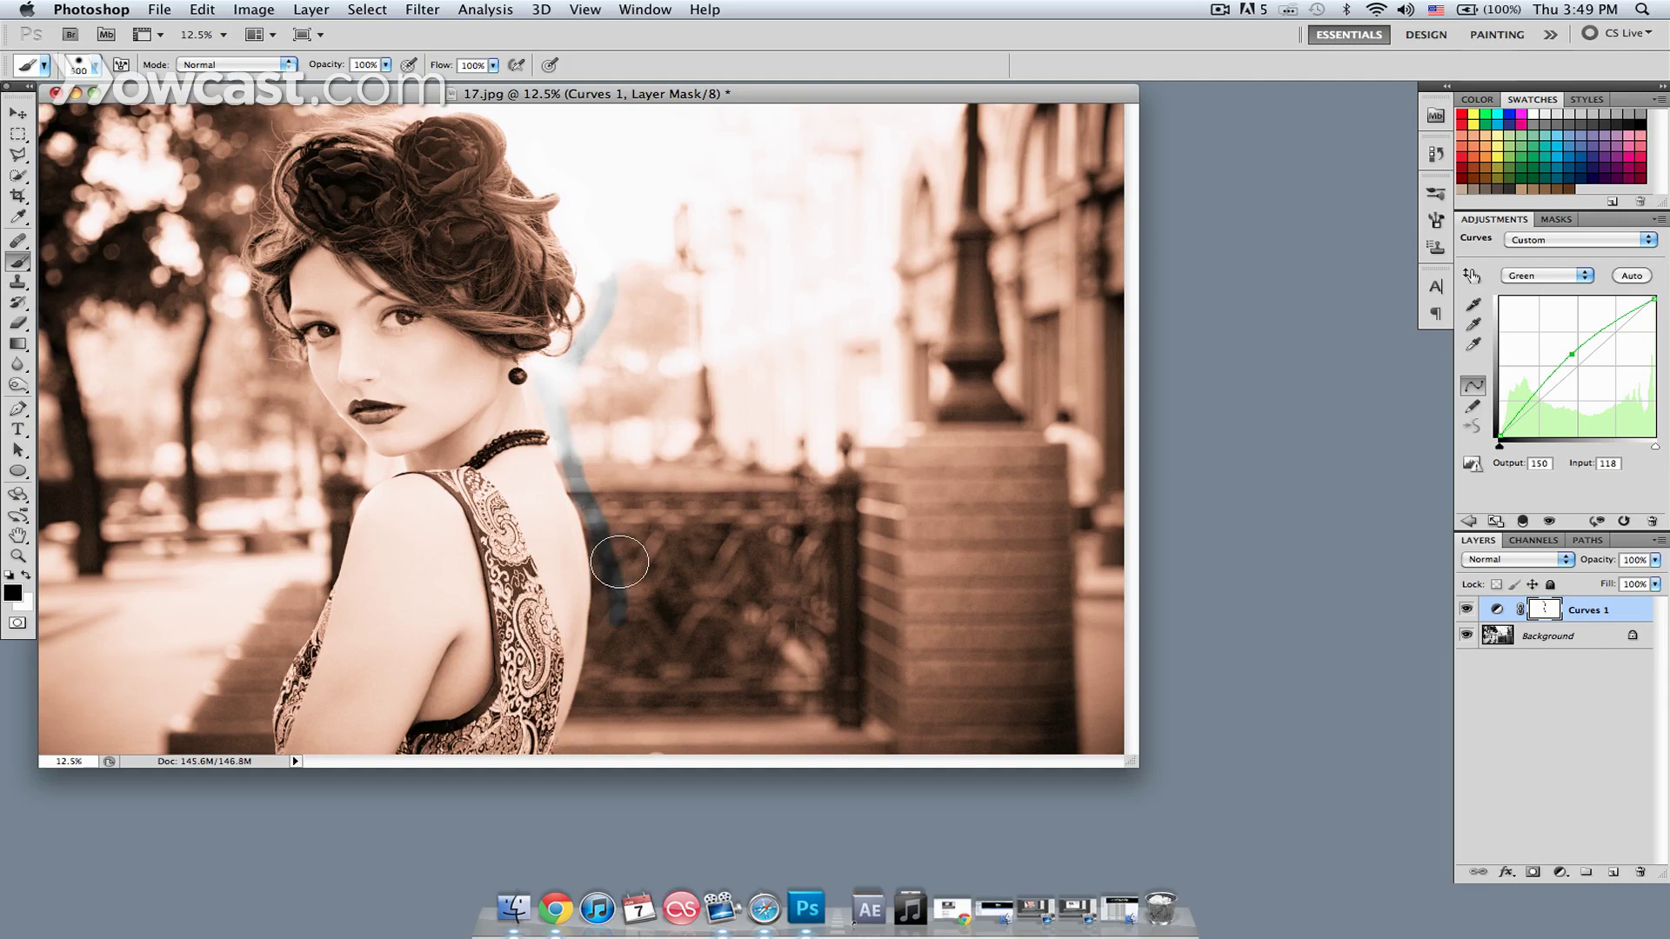
left_click_drag(632, 501, 593, 776)
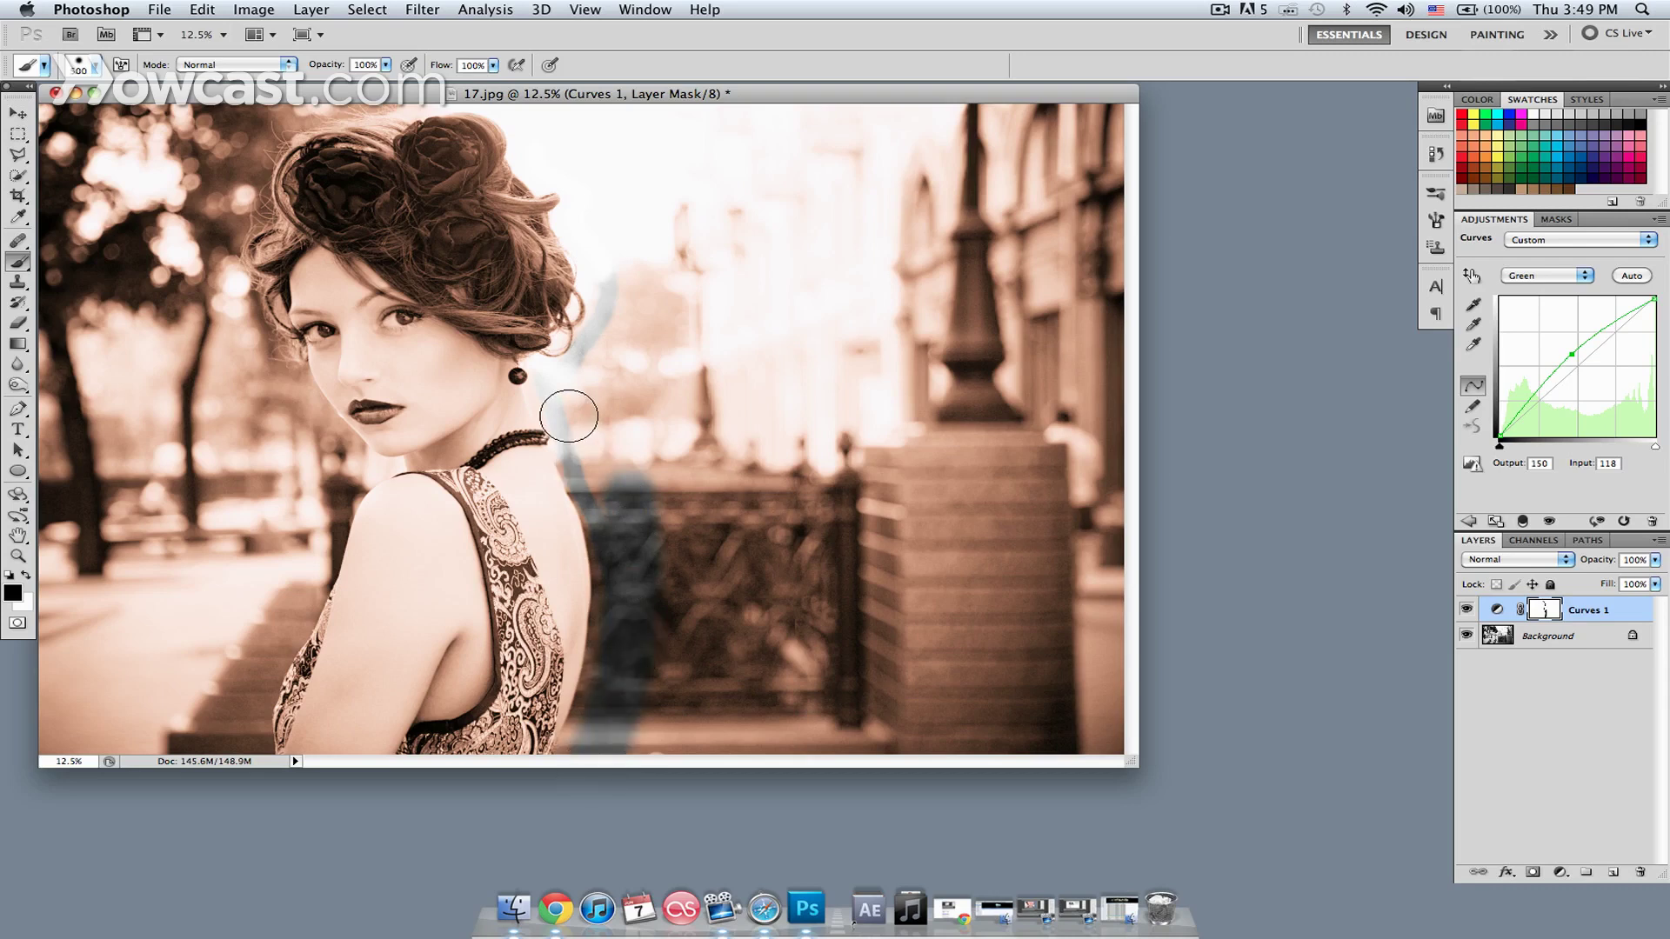
mouse_move(583, 447)
left_mouse_down()
mouse_move(622, 549)
mouse_move(589, 391)
mouse_move(595, 261)
left_mouse_up()
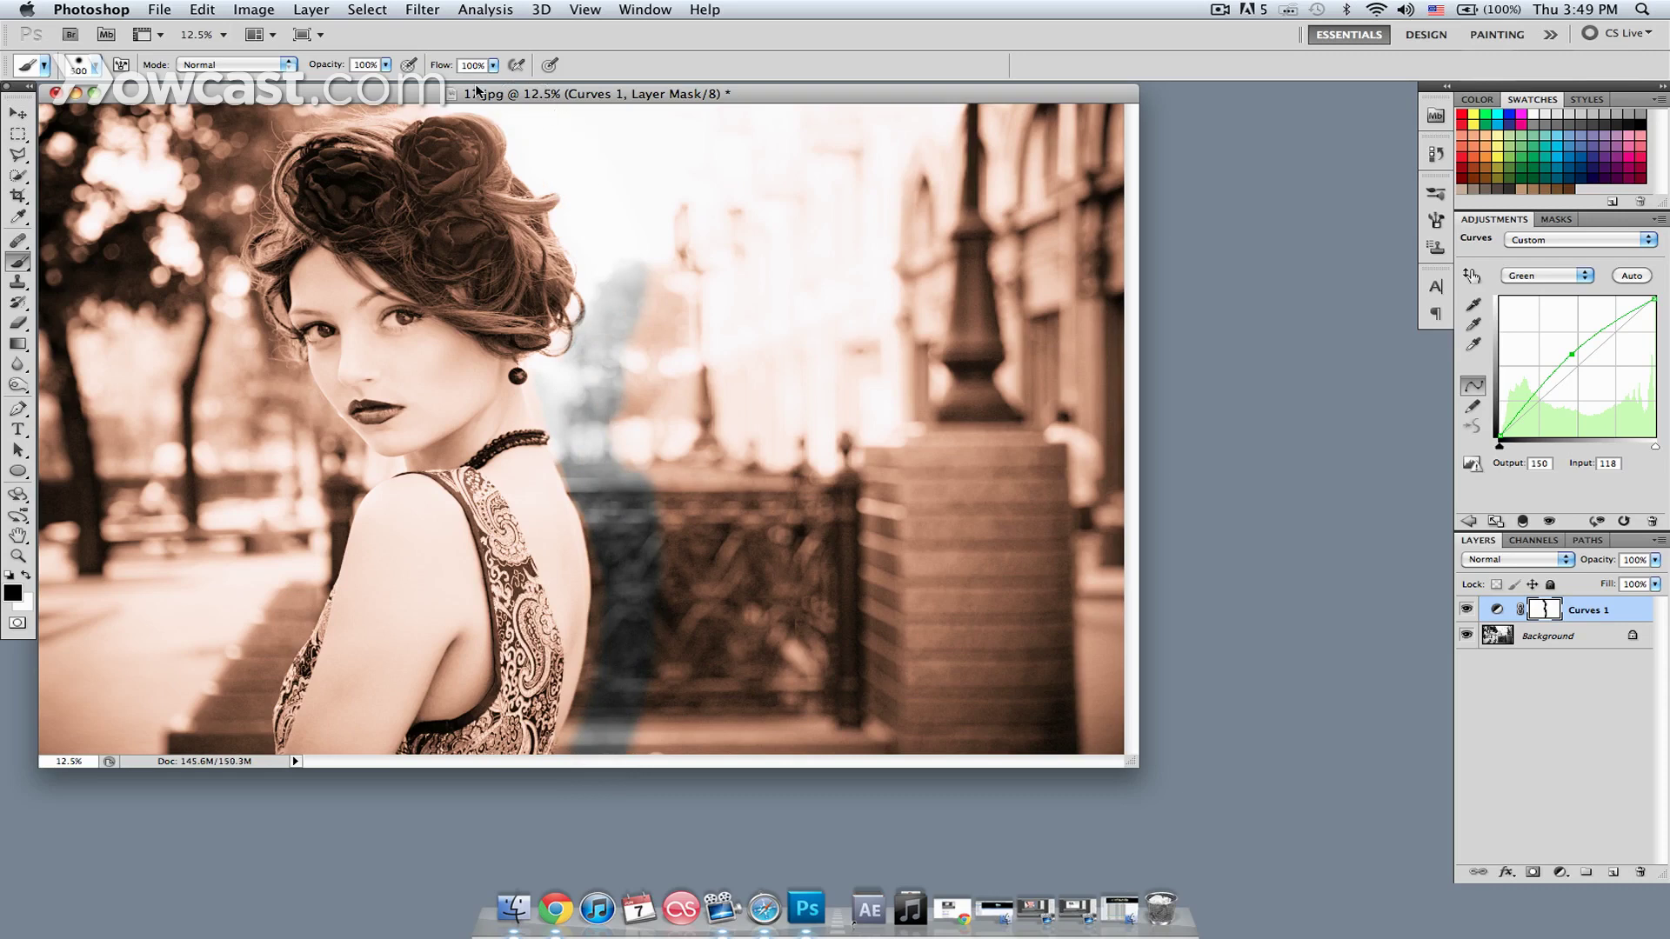
mouse_move(267, 124)
left_mouse_down()
mouse_move(211, 254)
mouse_move(219, 346)
mouse_move(317, 458)
mouse_move(347, 453)
mouse_move(241, 689)
mouse_move(229, 756)
mouse_move(216, 708)
mouse_move(243, 596)
left_mouse_up()
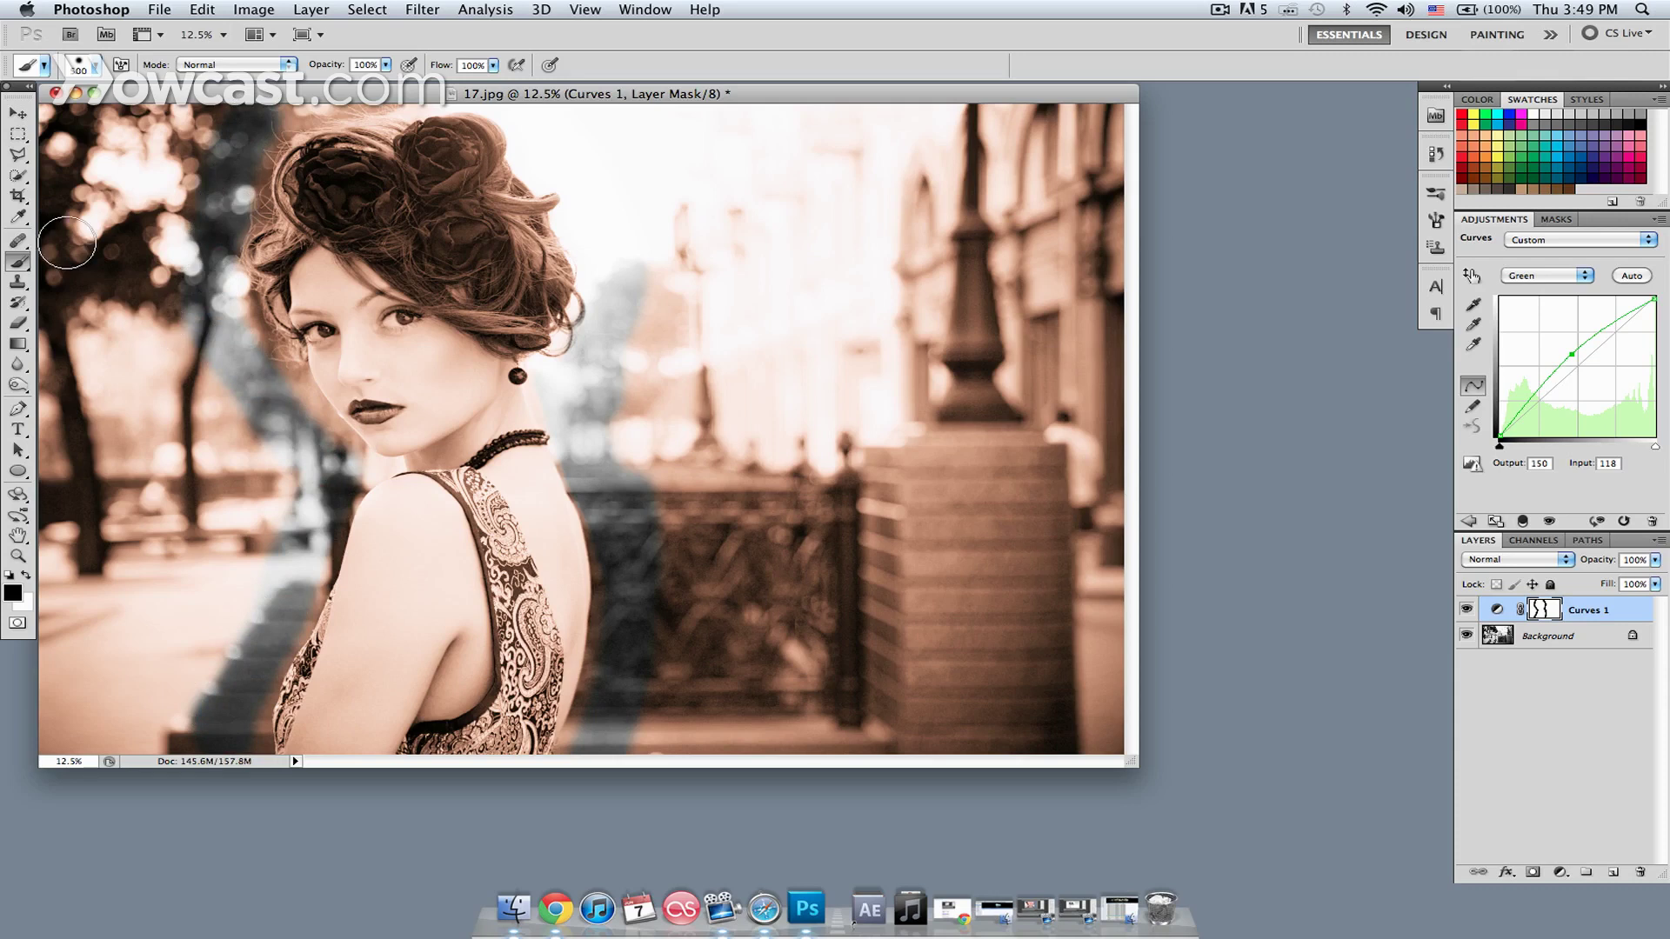
left_click(20, 154)
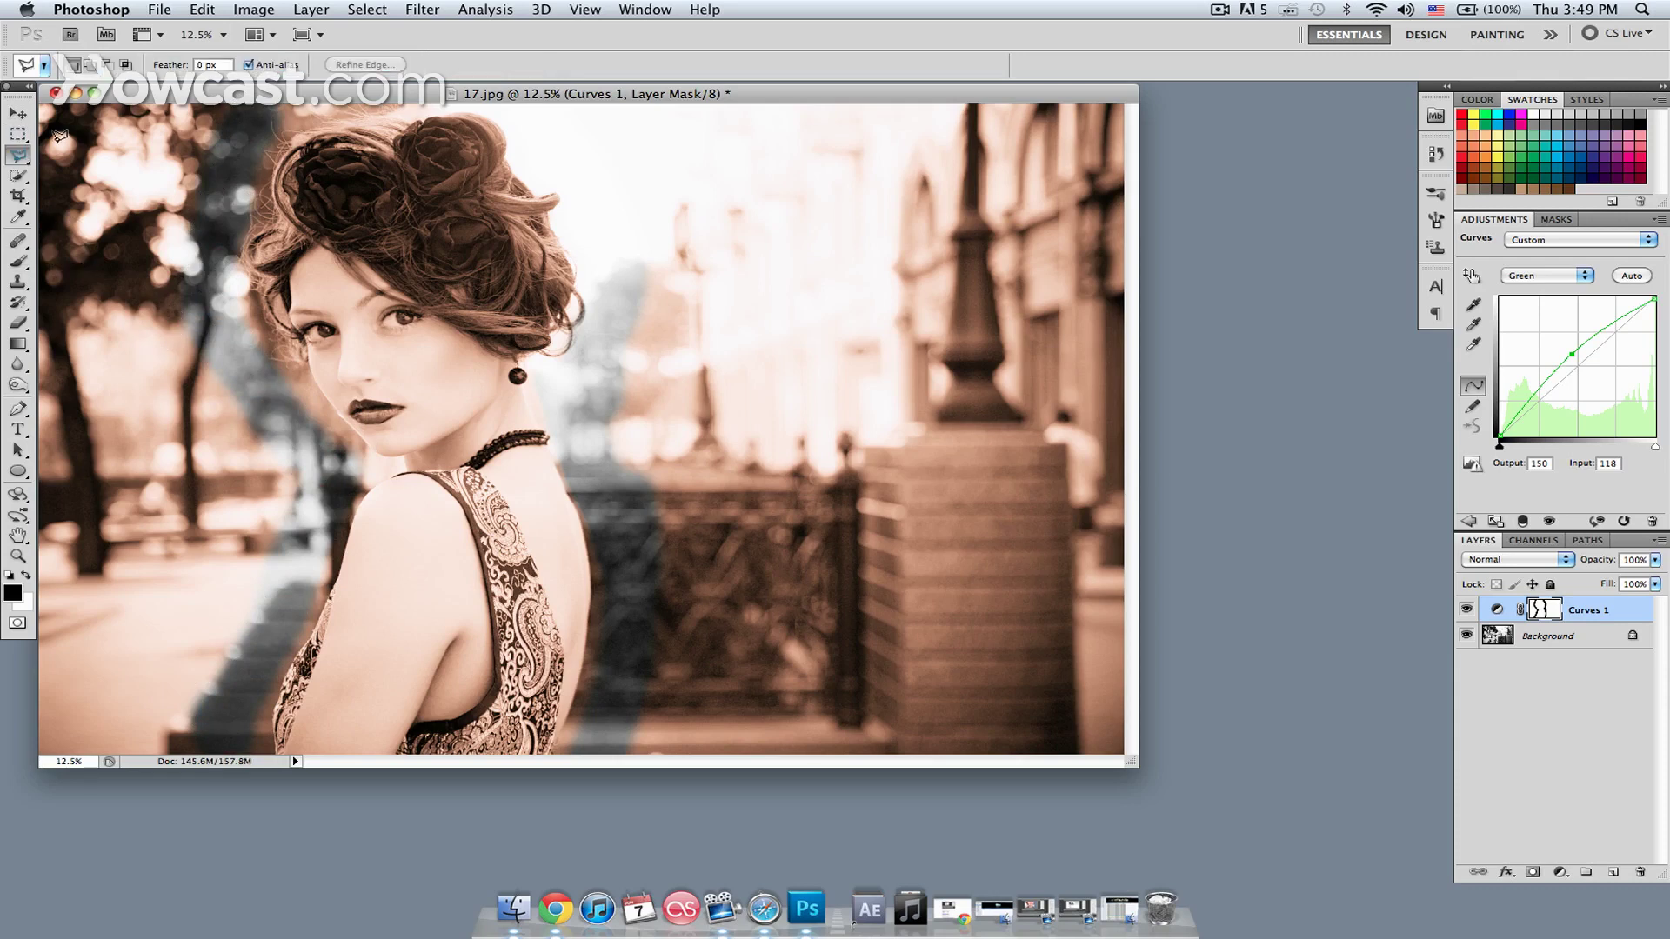
Trace a closed polygonal selection around the girl from the top edge to the bottom edge
left_click(246, 105)
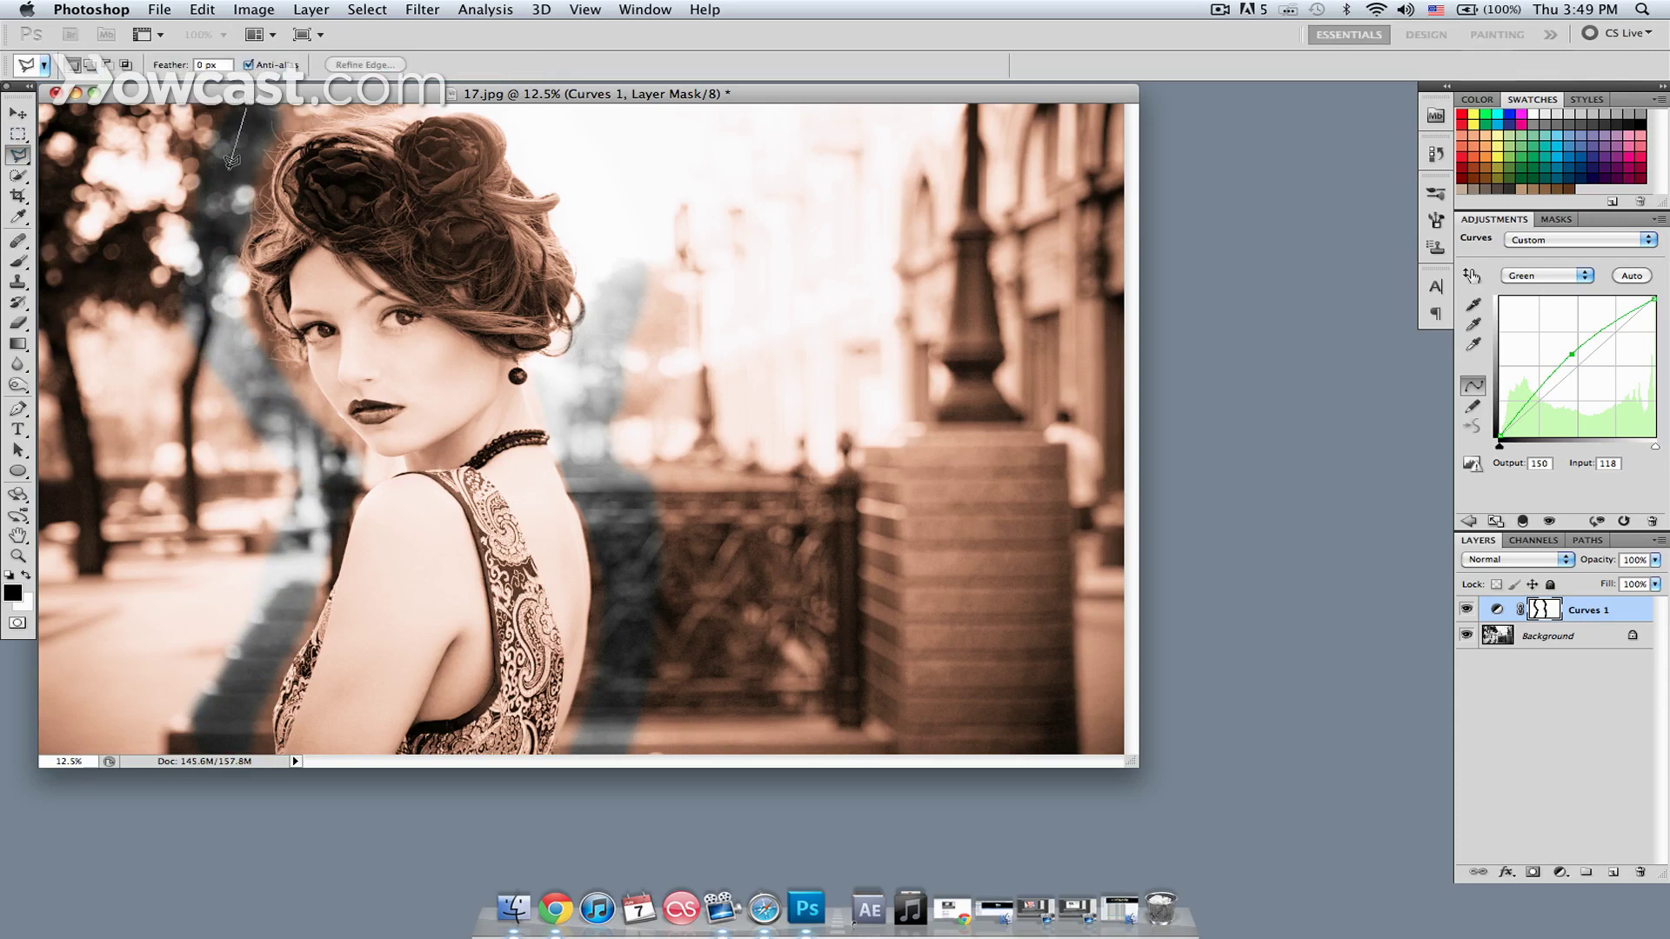
left_click(203, 283)
left_click(327, 533)
left_click(225, 754)
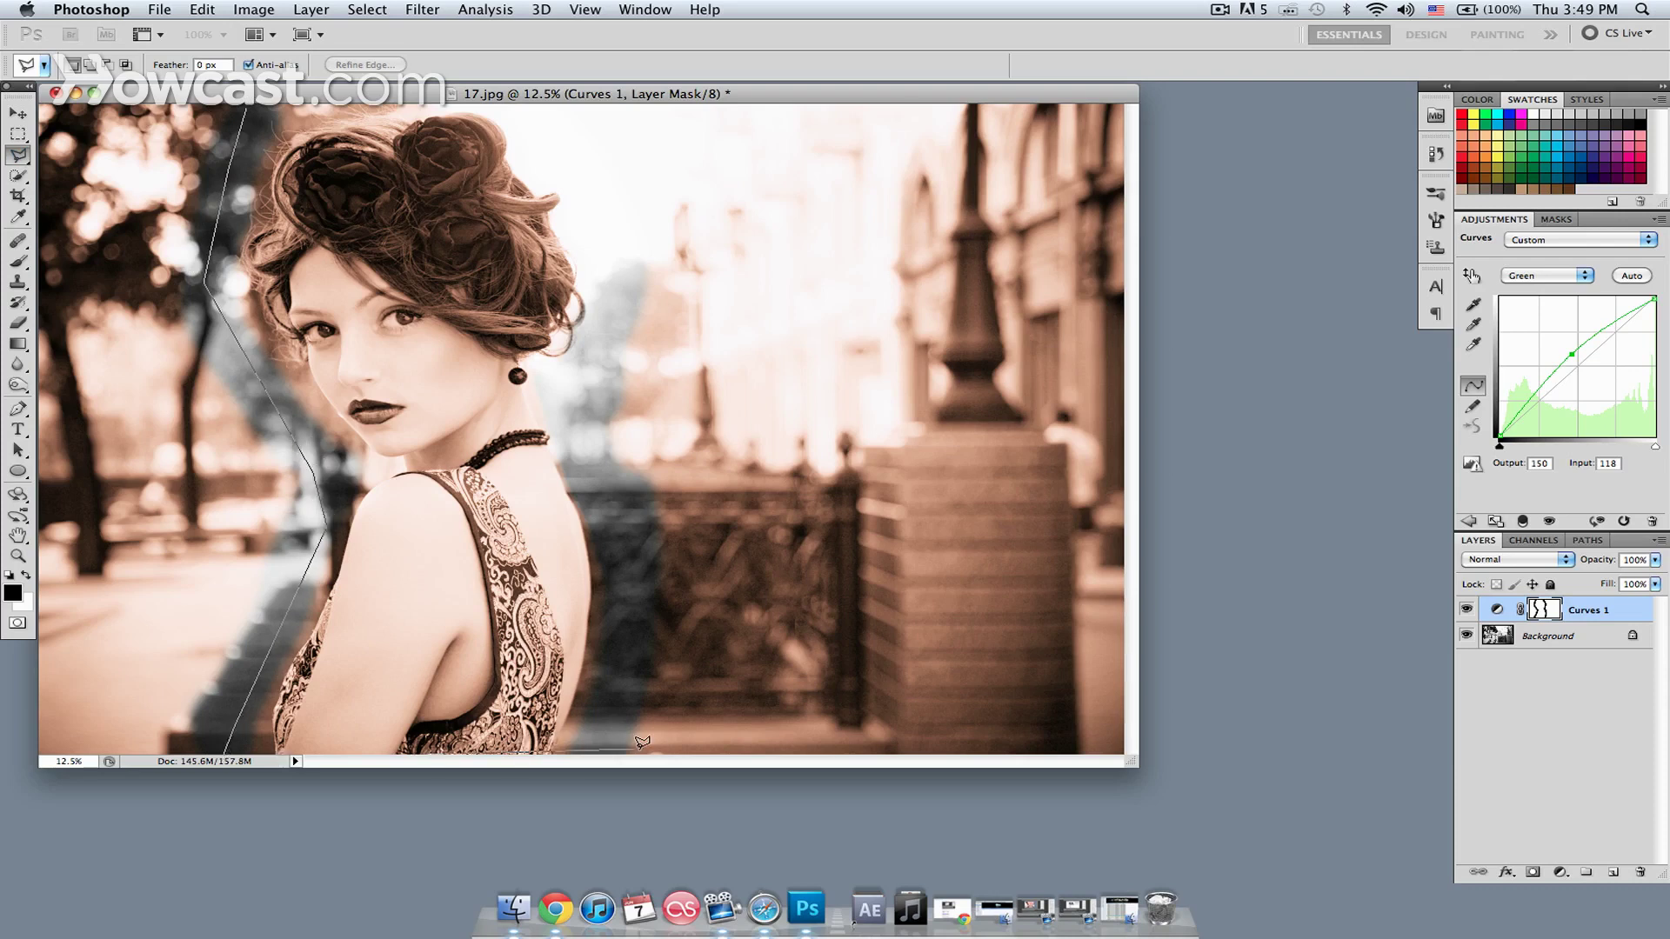
left_click(591, 754)
left_click(622, 675)
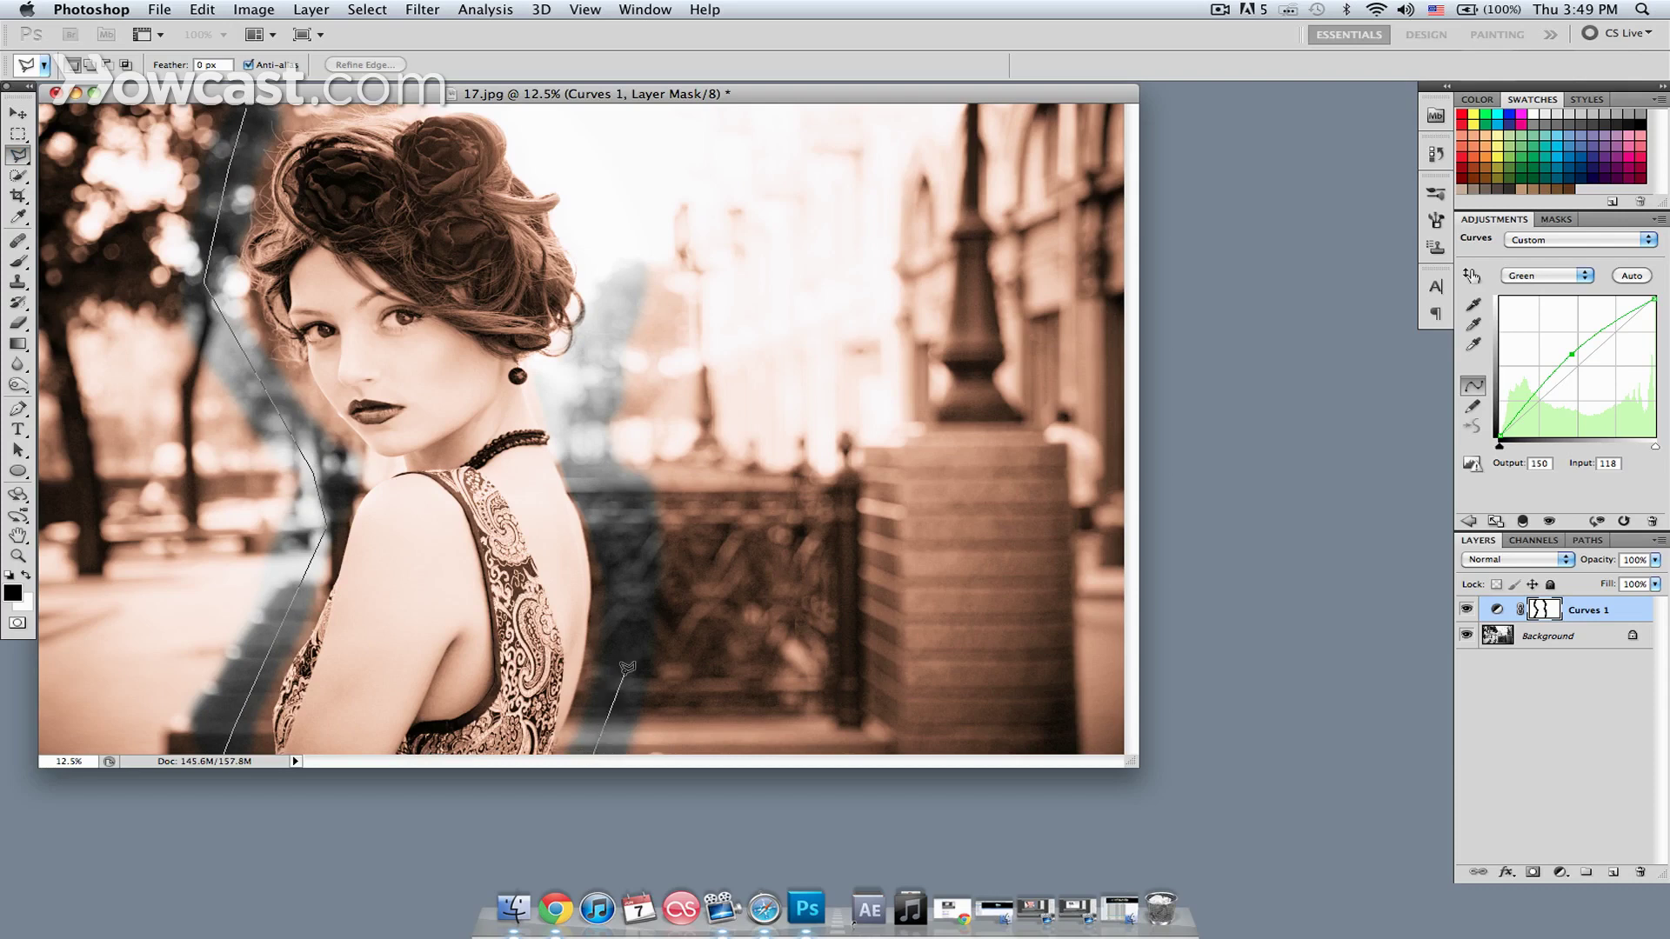
left_click(610, 480)
left_click(578, 415)
left_click(638, 213)
left_click(497, 105)
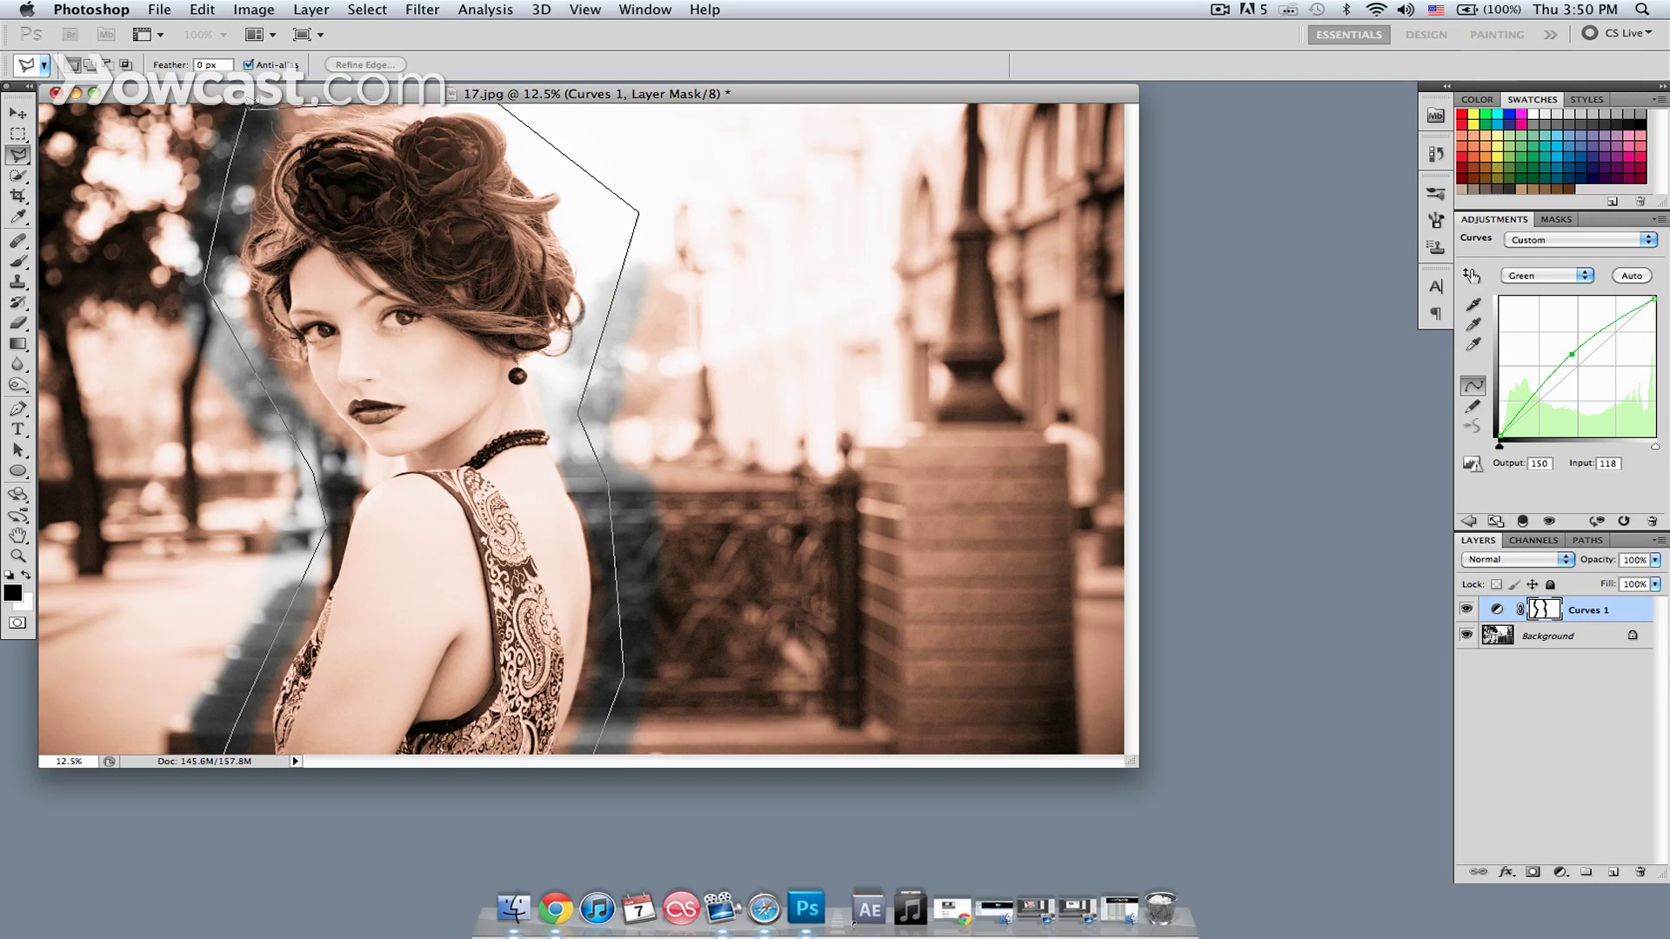
left_click(246, 110)
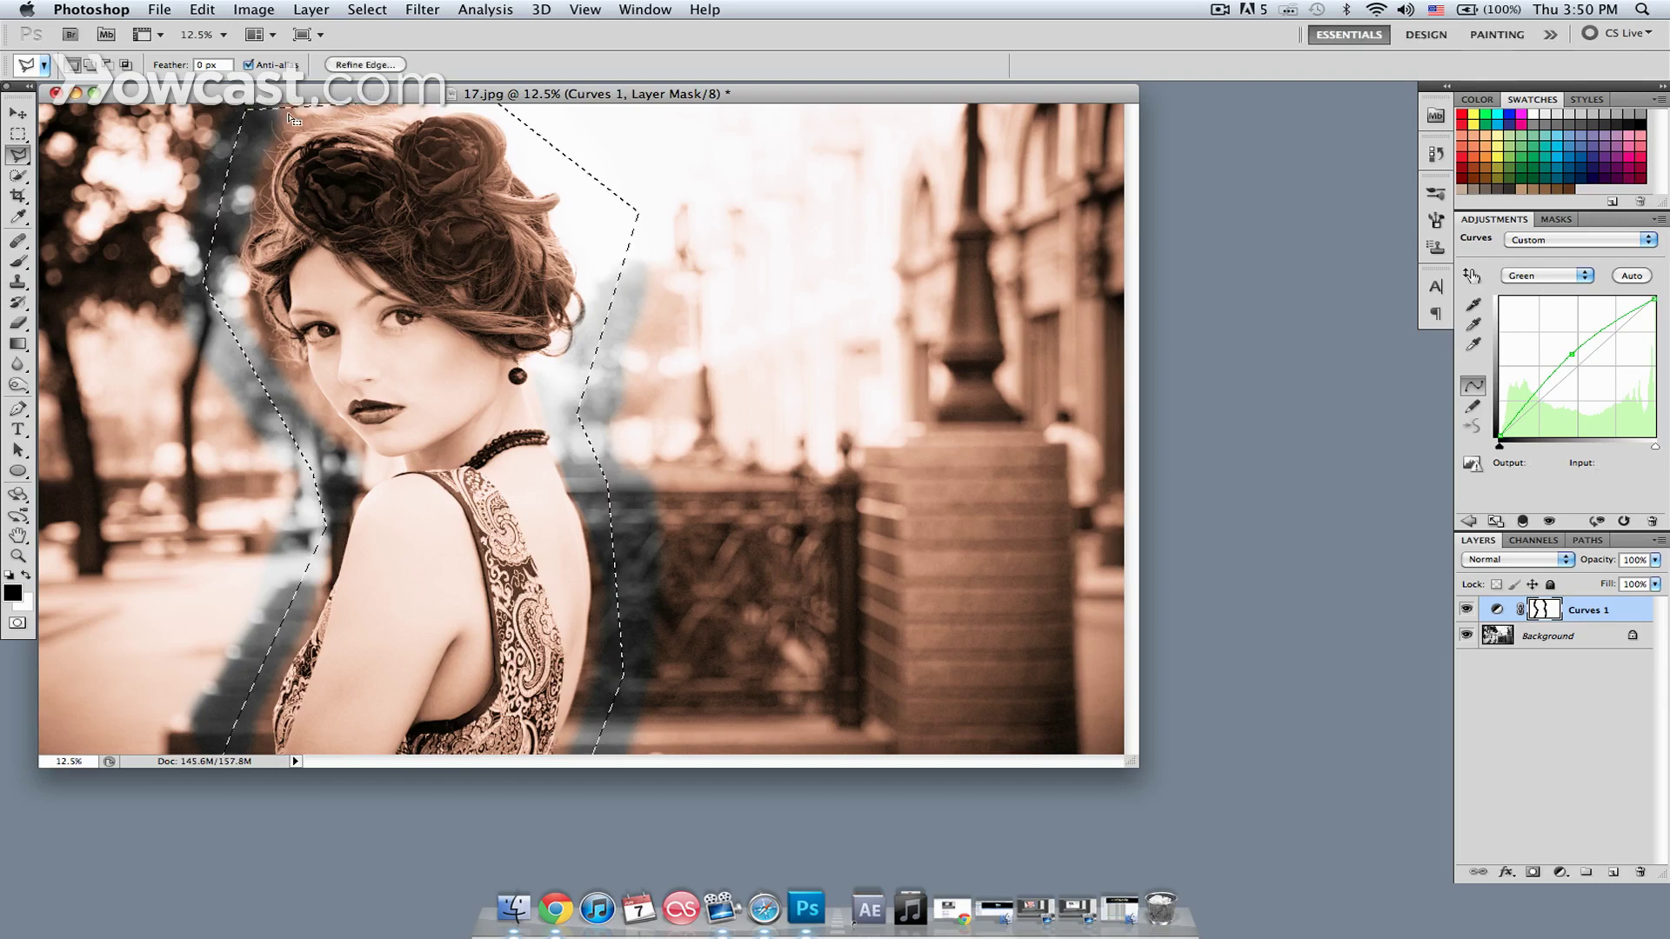
Invert the selection and fill the background area of the mask with black
left_click(366, 10)
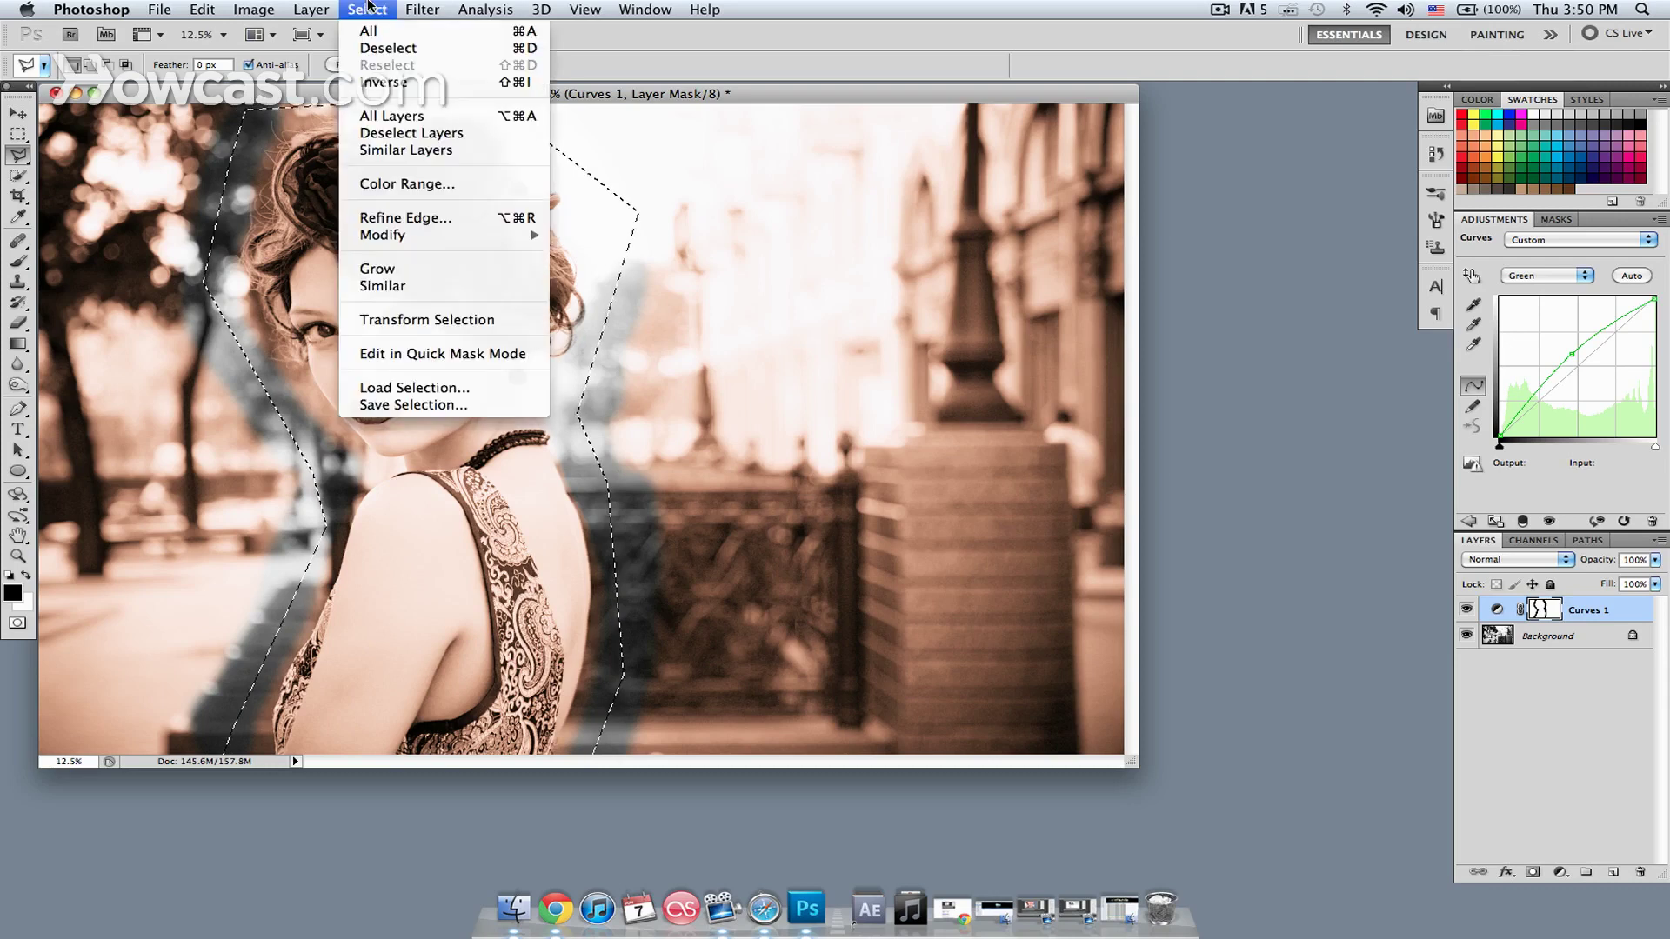
left_click(387, 92)
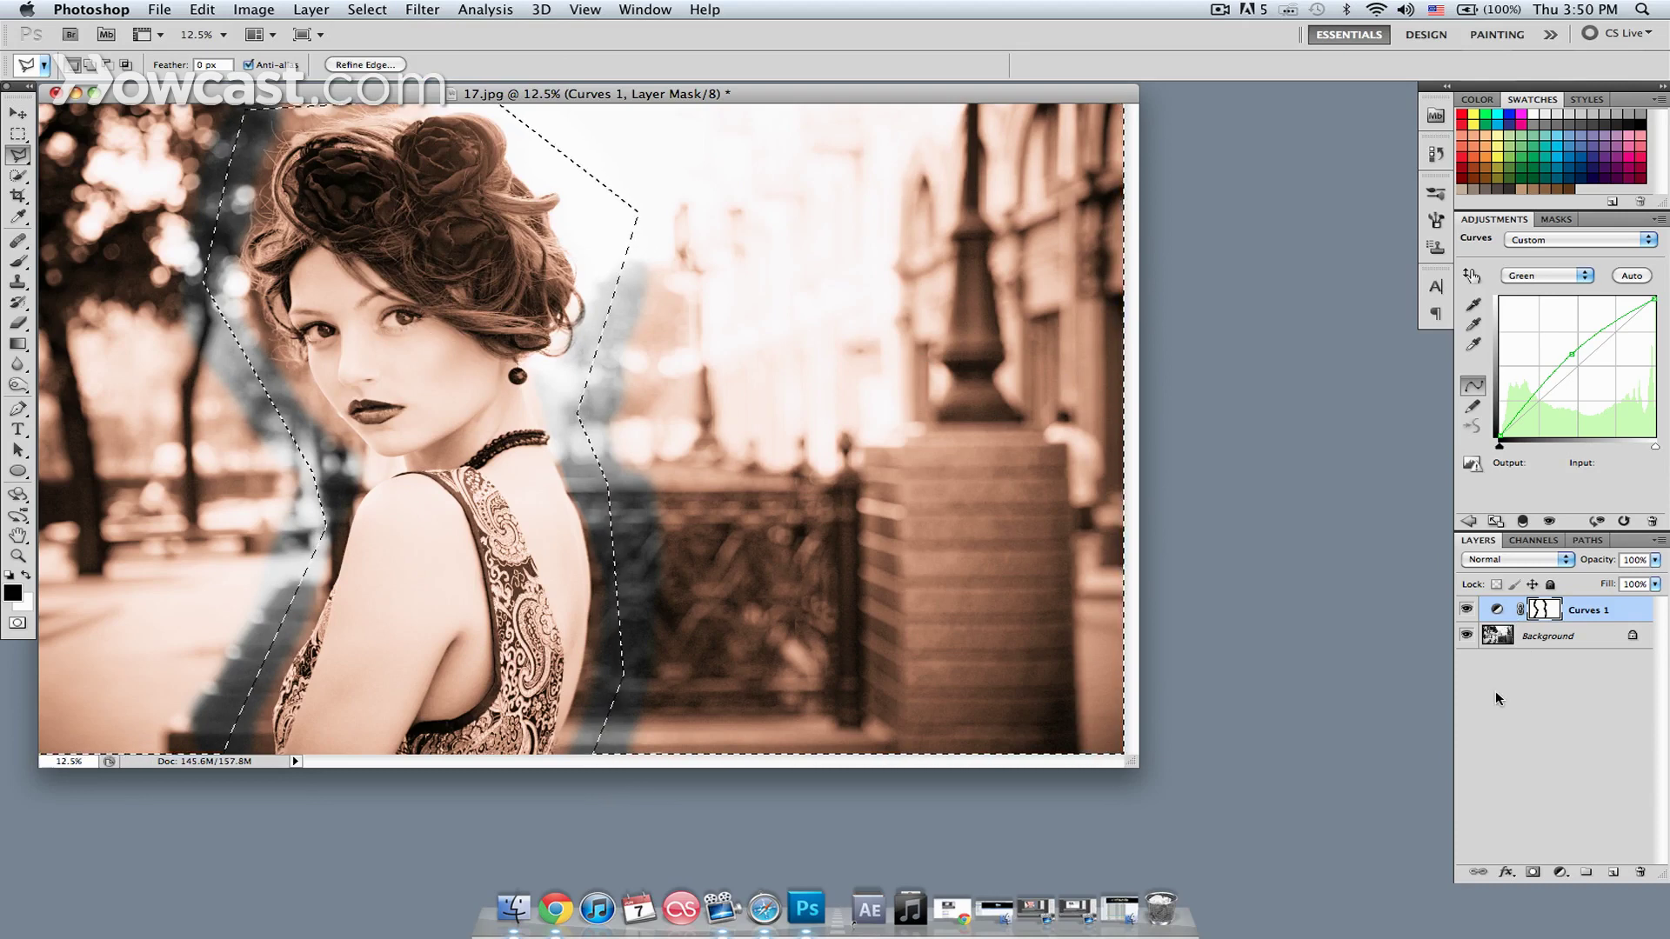
left_click(202, 10)
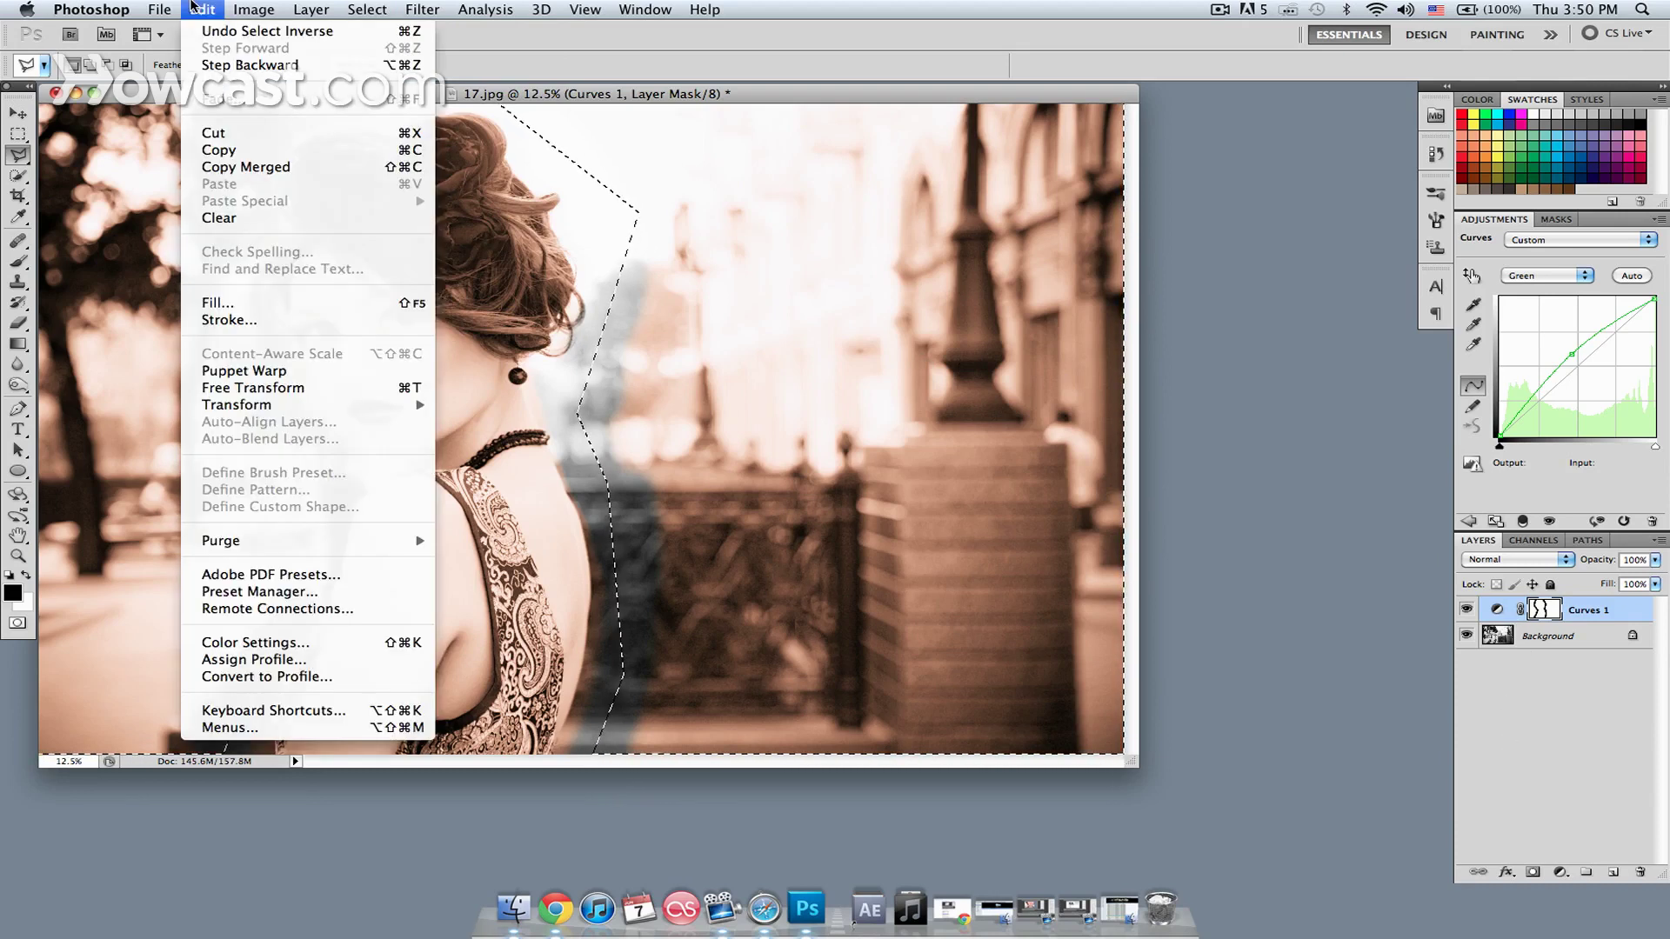
left_click(214, 307)
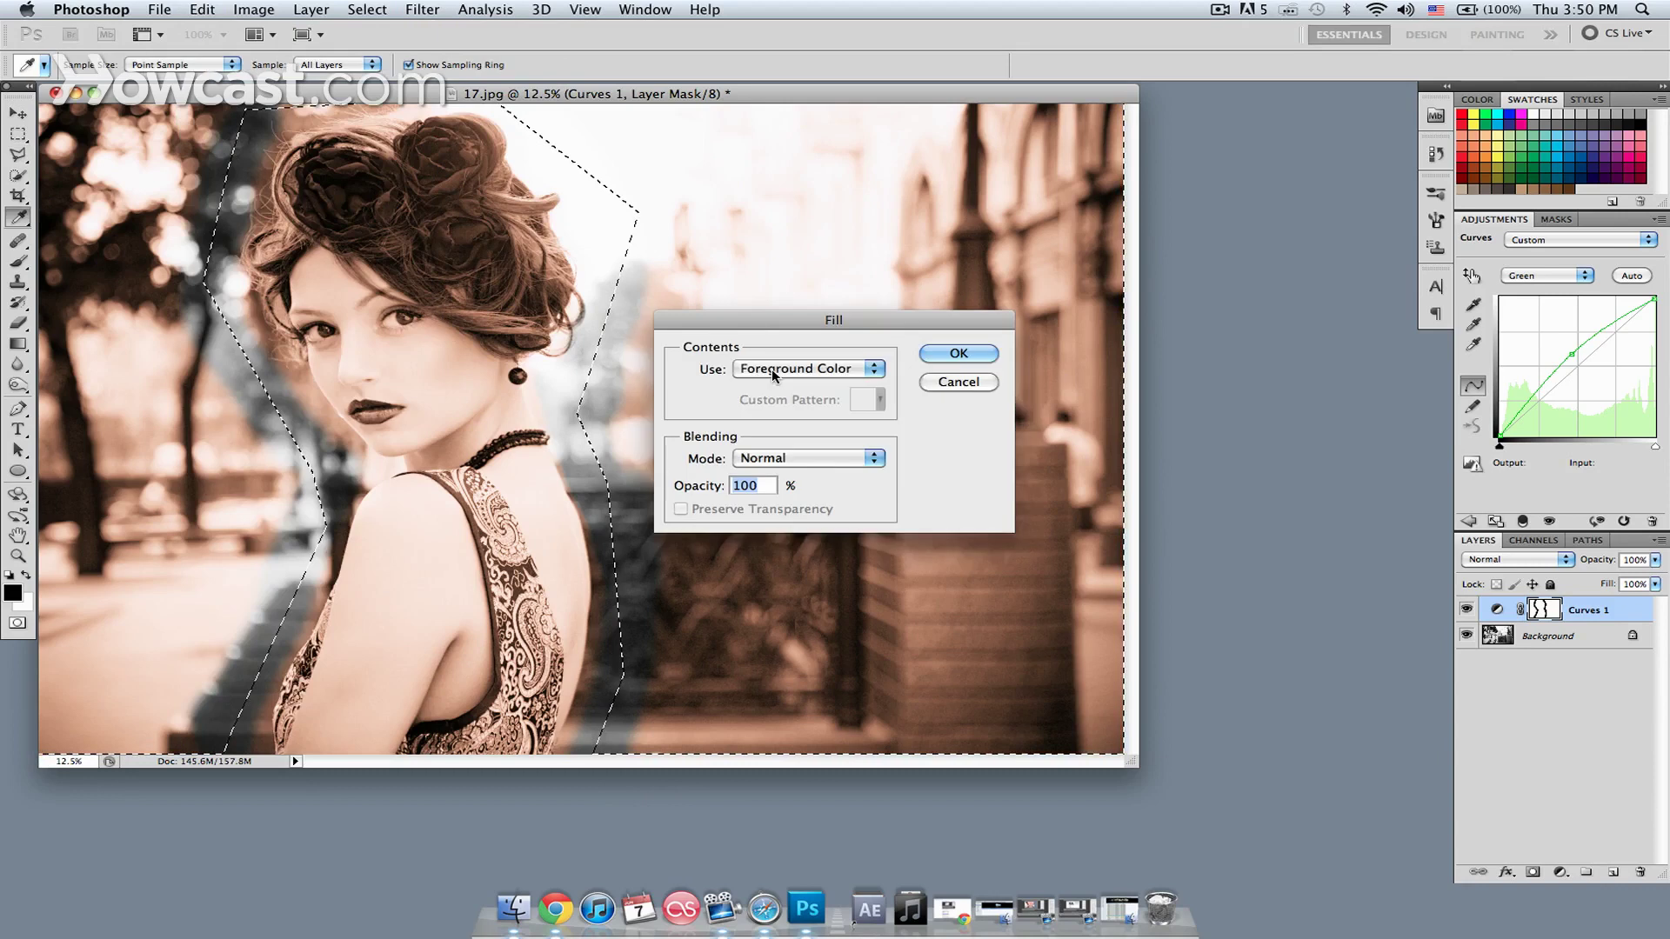
left_click(958, 353)
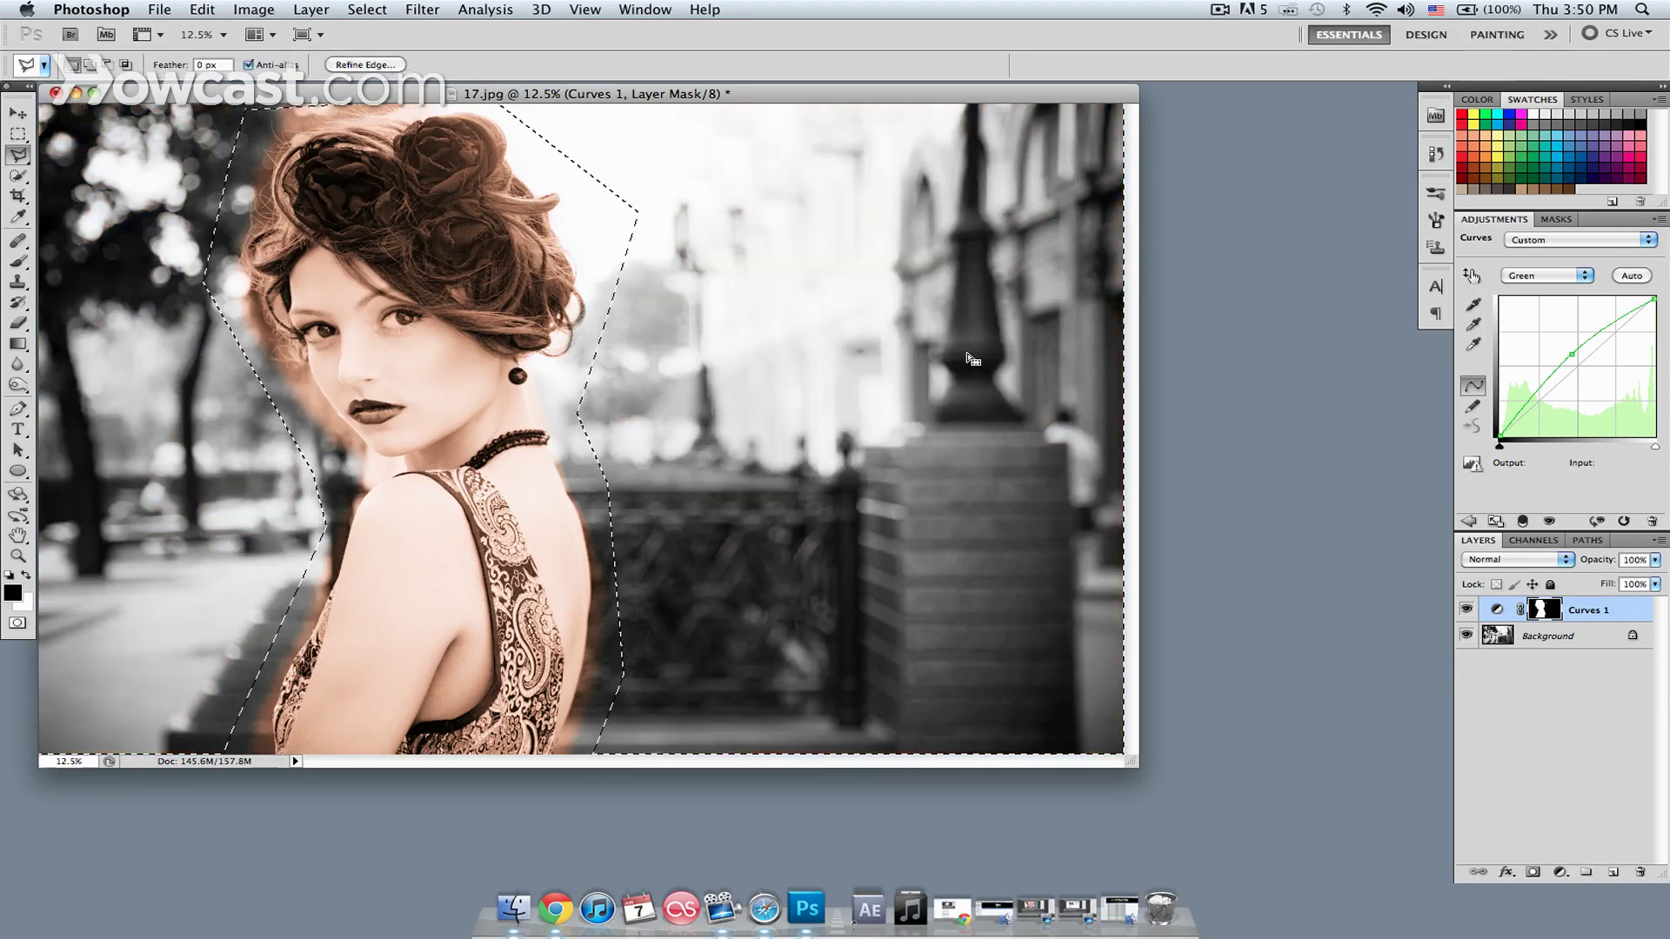
Deselect the selection outline
key("l")
left_click(367, 10)
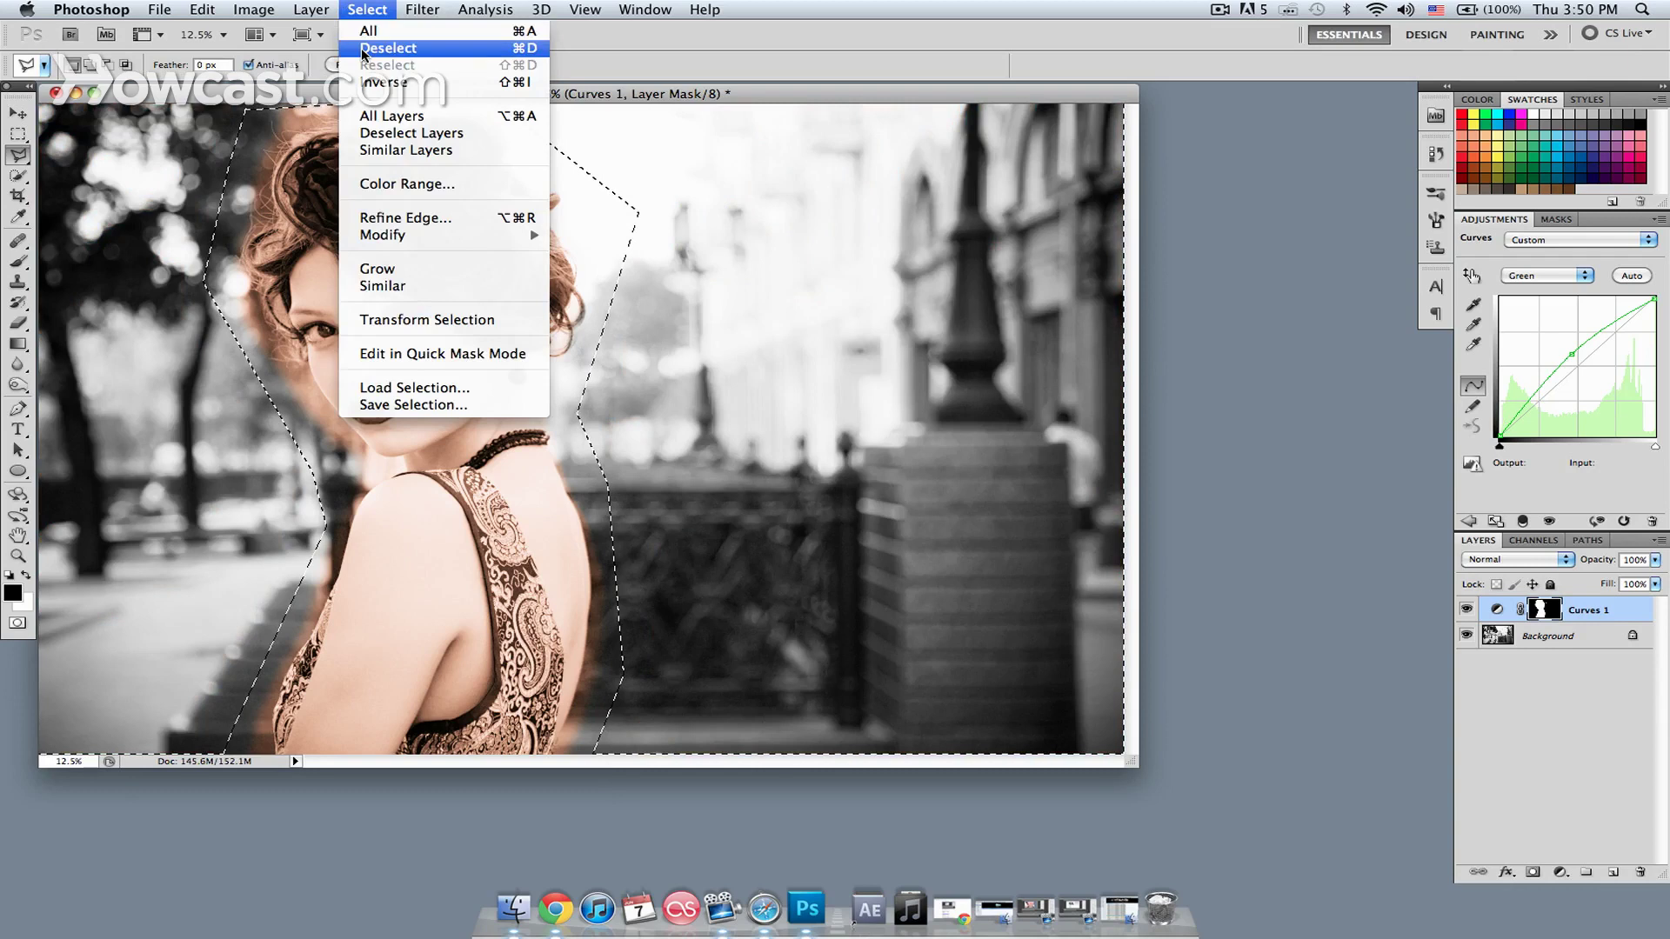
left_click(362, 52)
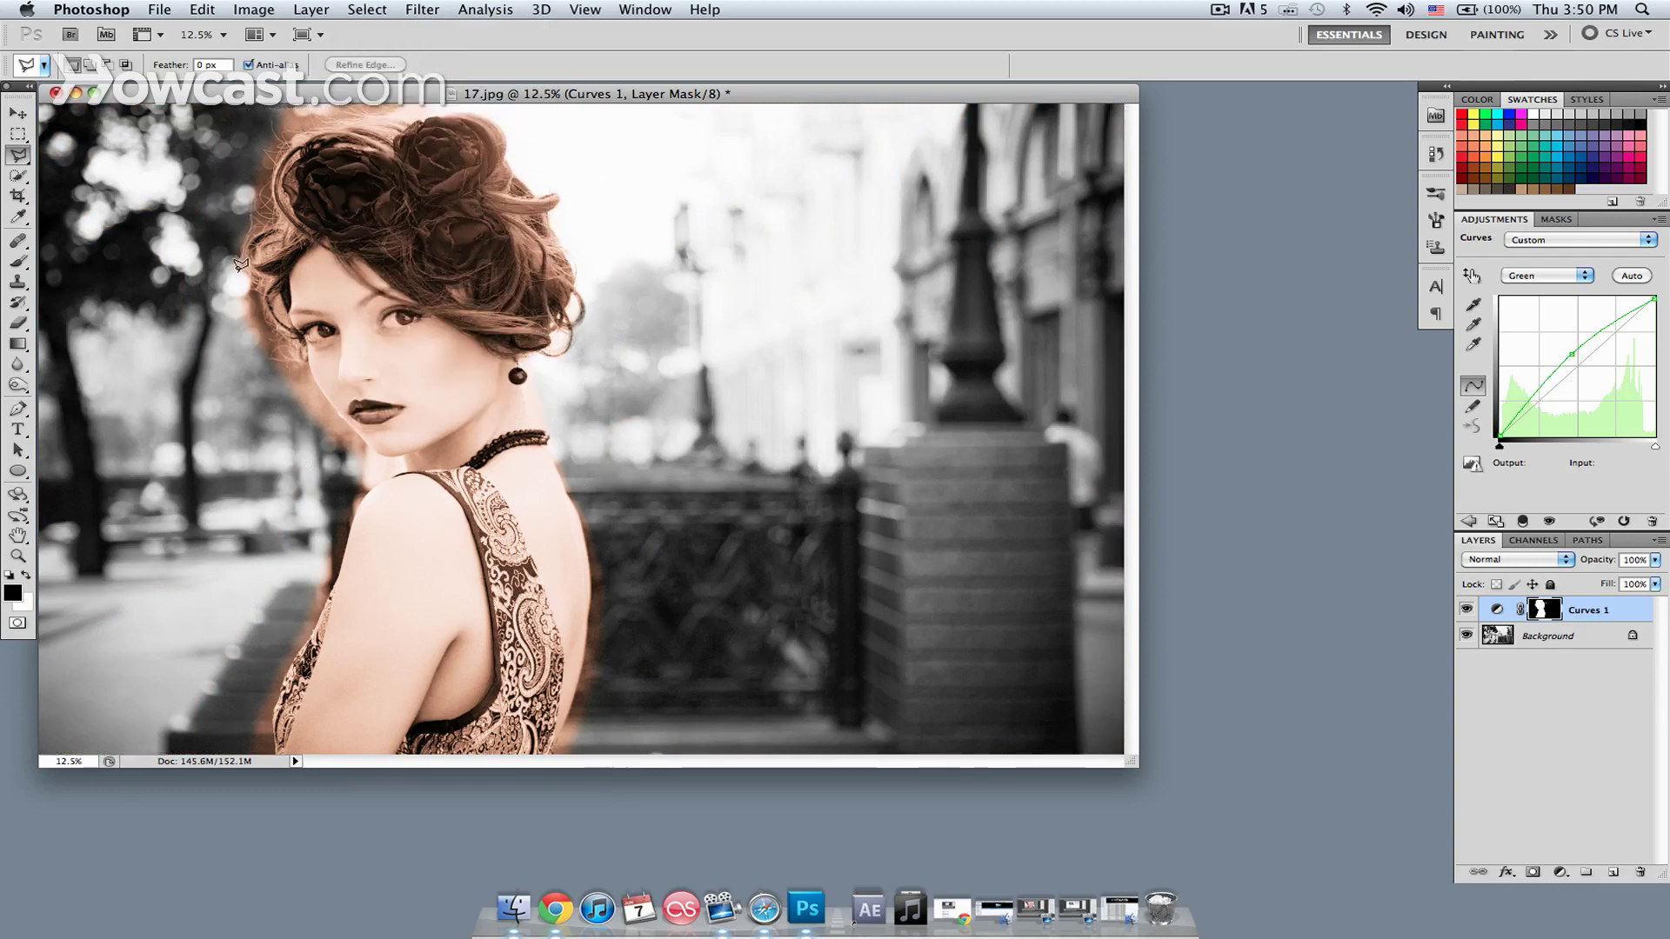
Brush black on the mask to remove the sepia halo by the face, jaw, neck and hair top
key("b")
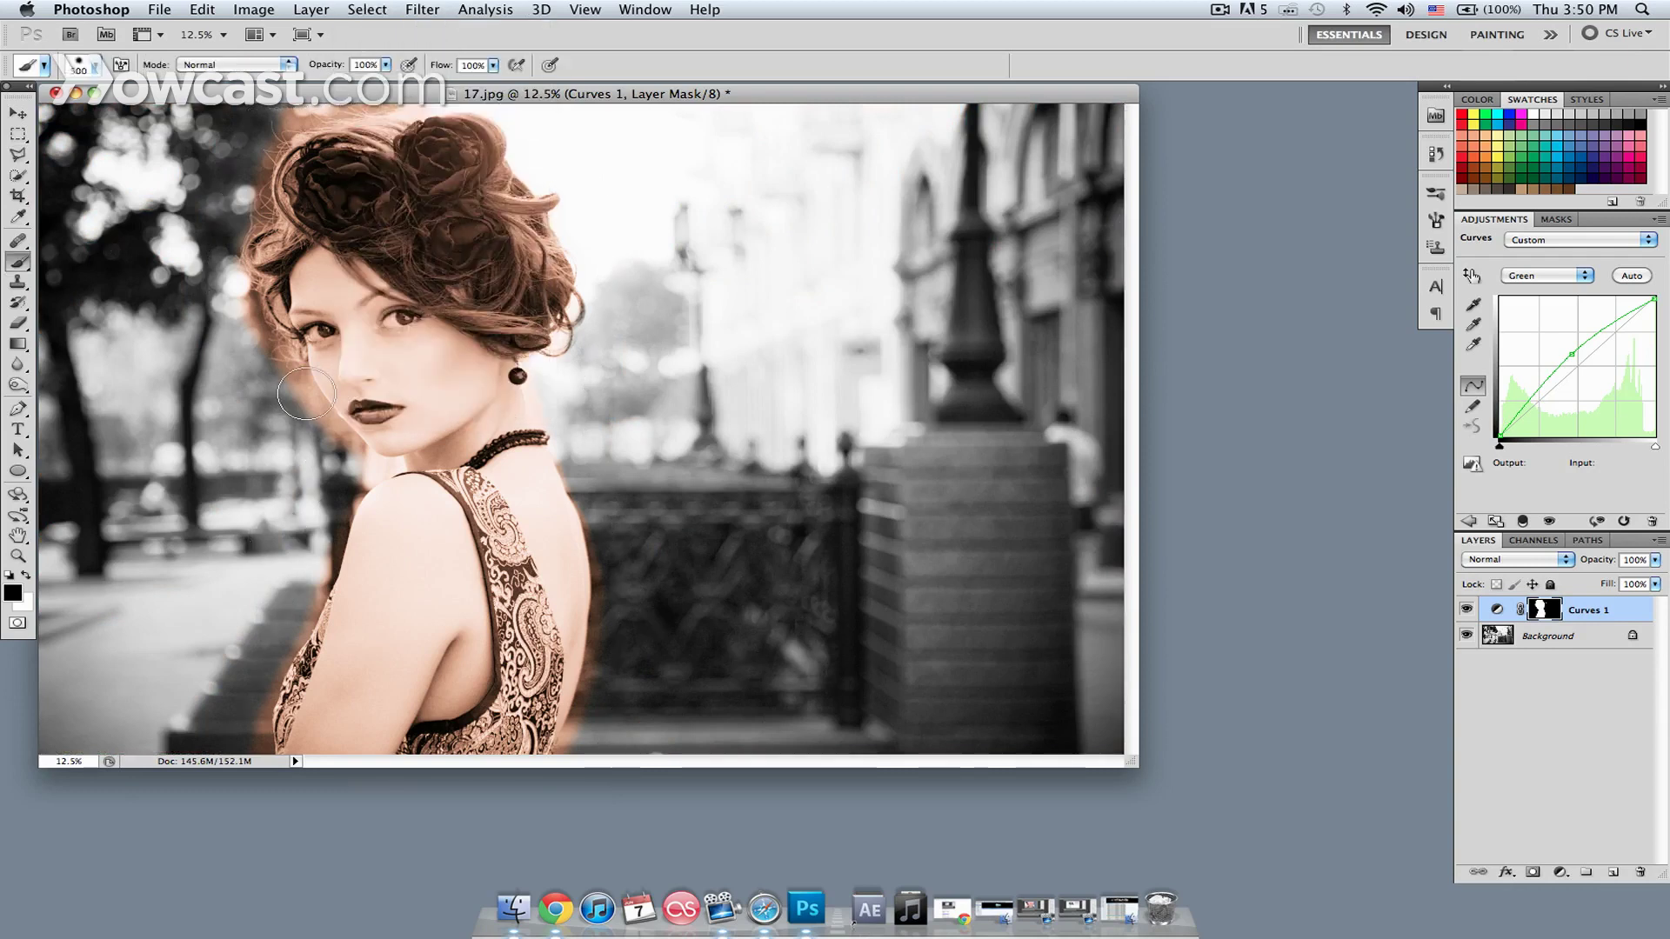
left_click_drag(294, 436, 281, 412)
key("bracketleft")
key("bracketleft")
key("bracketleft")
left_click_drag(296, 386, 350, 447)
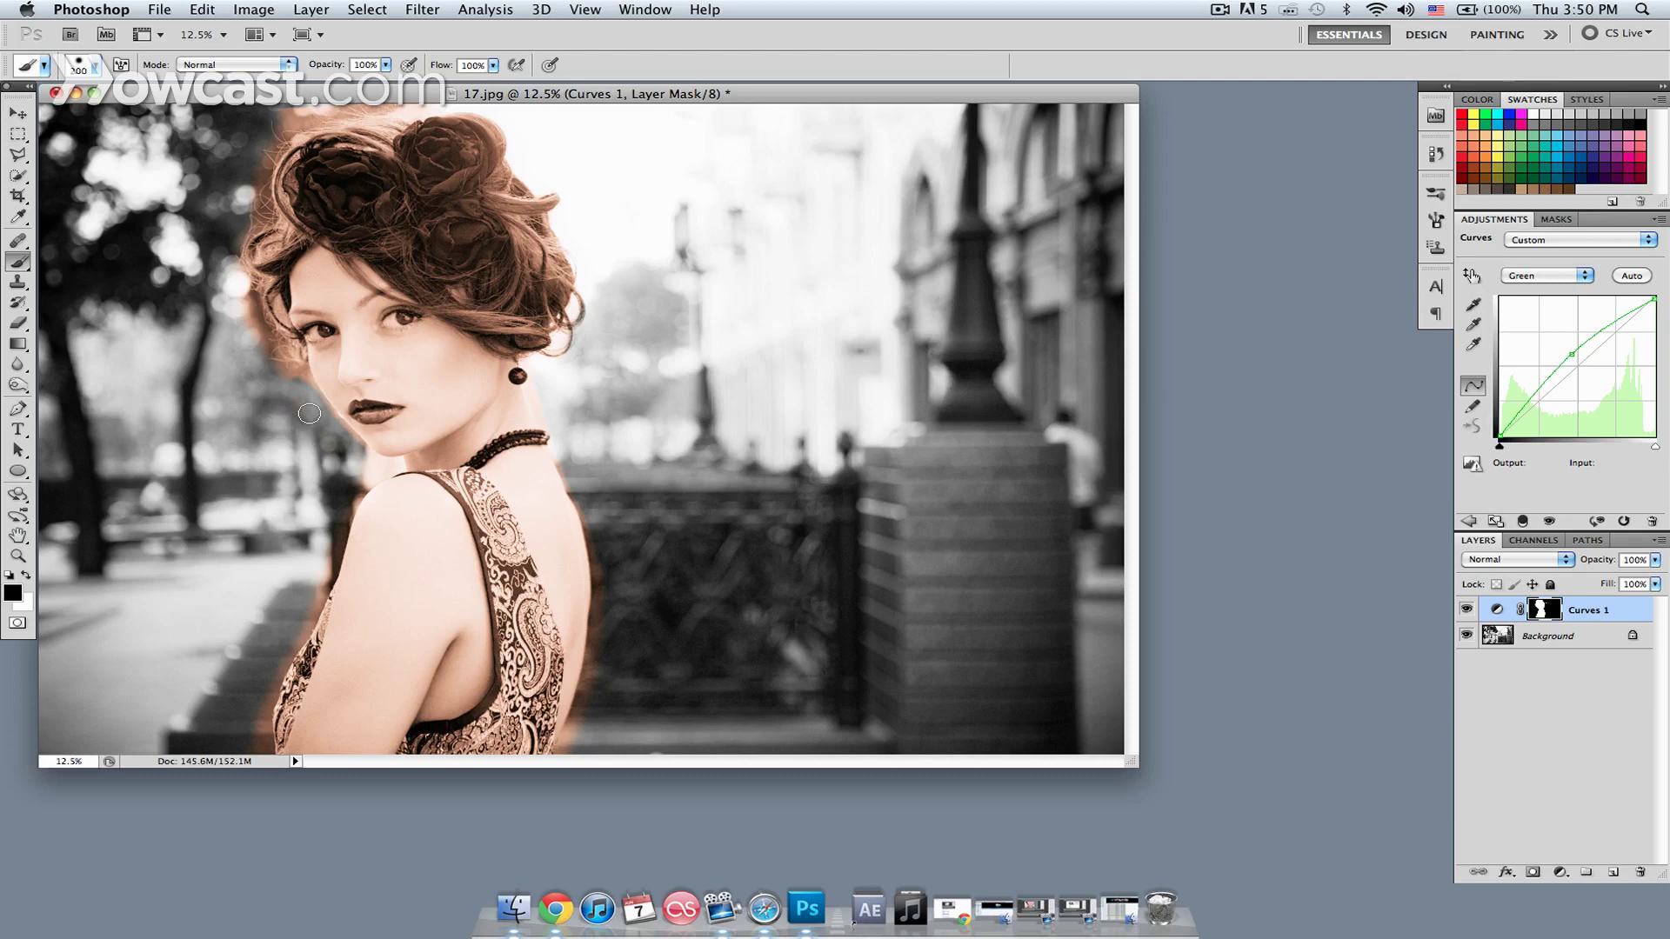
mouse_move(276, 381)
left_mouse_down()
mouse_move(294, 388)
mouse_move(252, 333)
mouse_move(255, 282)
left_mouse_up()
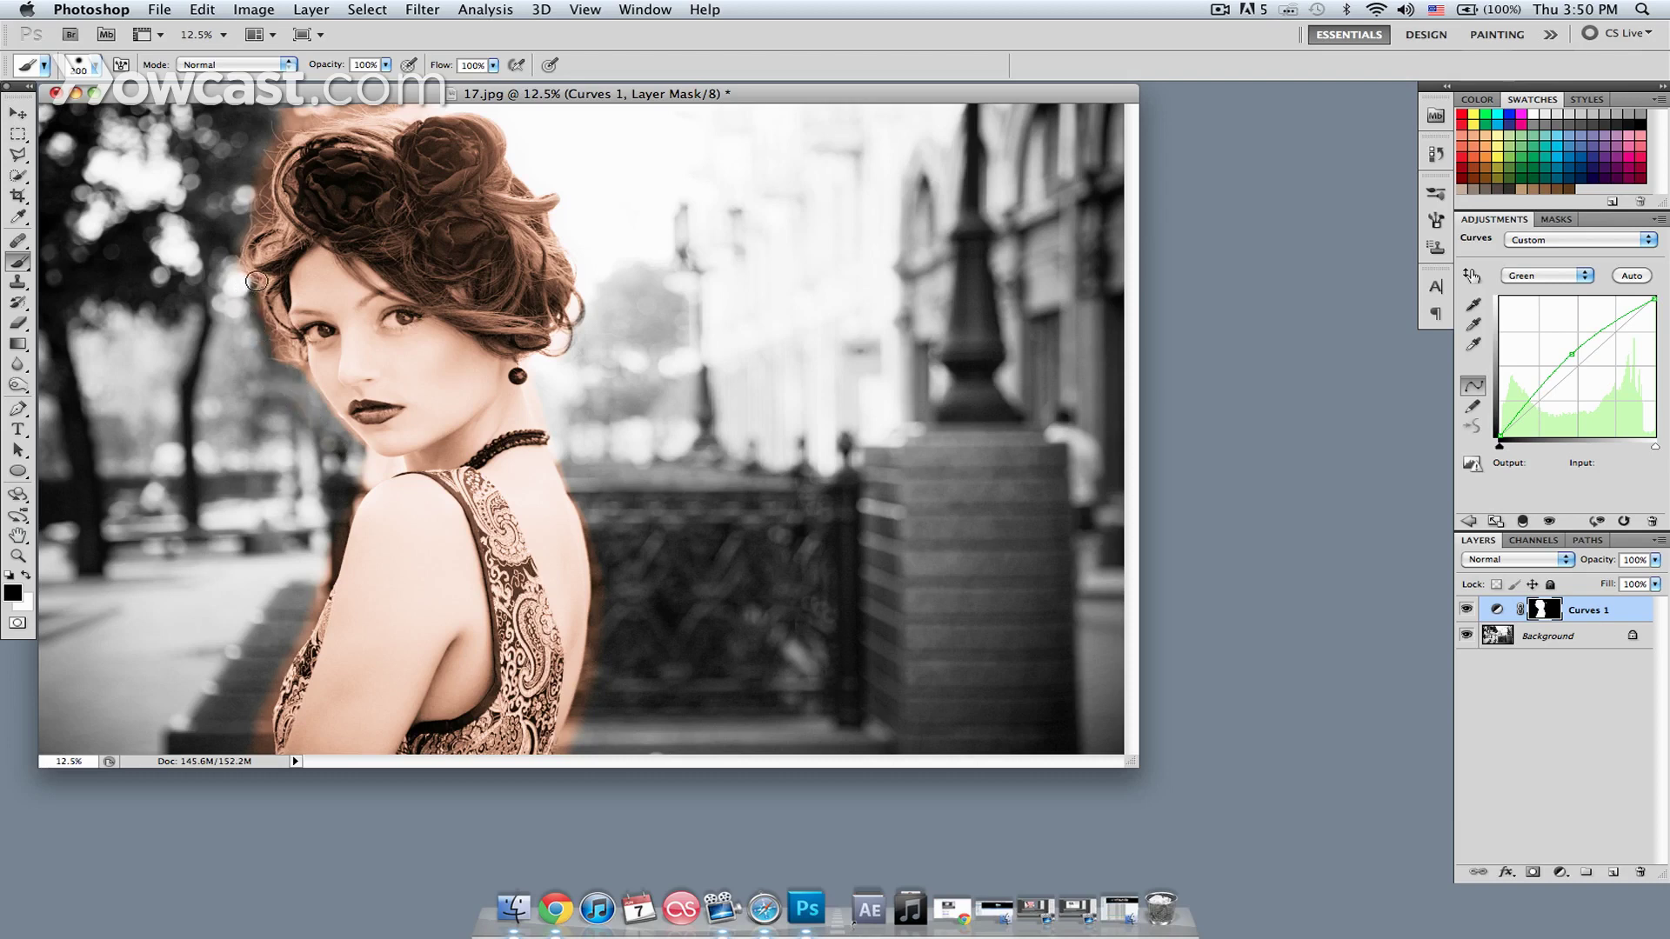
key("bracketright")
key("bracketright")
key("bracketright")
key("bracketright")
mouse_move(243, 199)
left_mouse_down()
mouse_move(236, 131)
mouse_move(313, 105)
mouse_move(418, 114)
left_mouse_up()
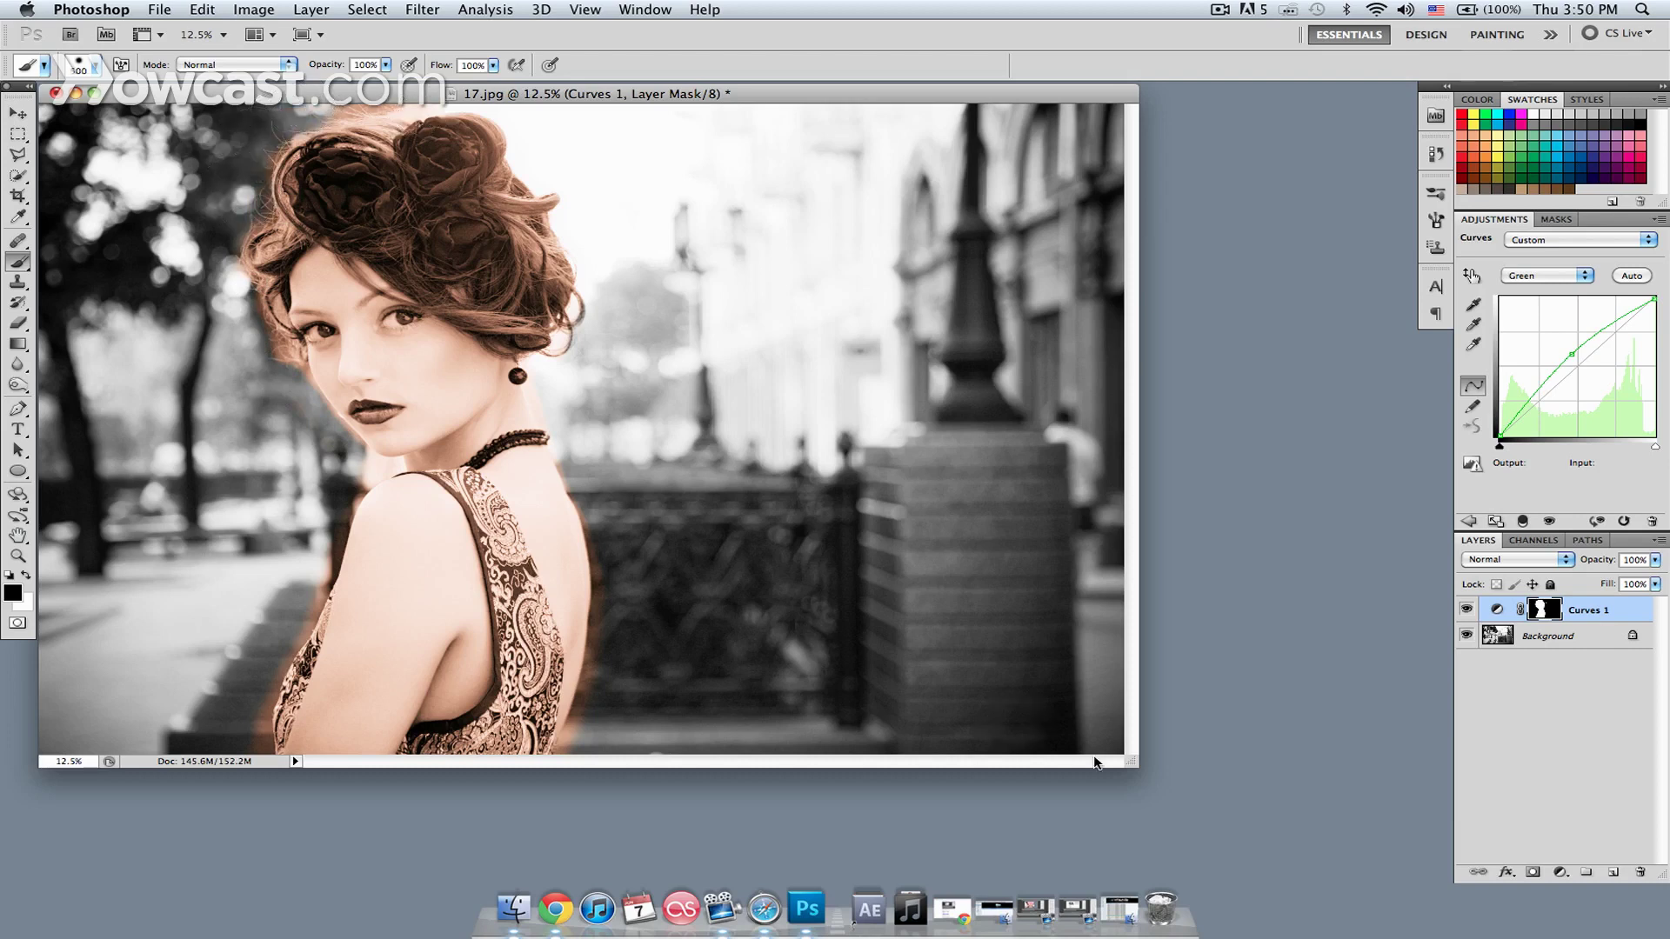
Stretch the document window to fill the workspace and brush black beside the dress's lower back
mouse_move(1138, 771)
left_mouse_down()
mouse_move(1268, 913)
mouse_move(1454, 937)
left_mouse_up()
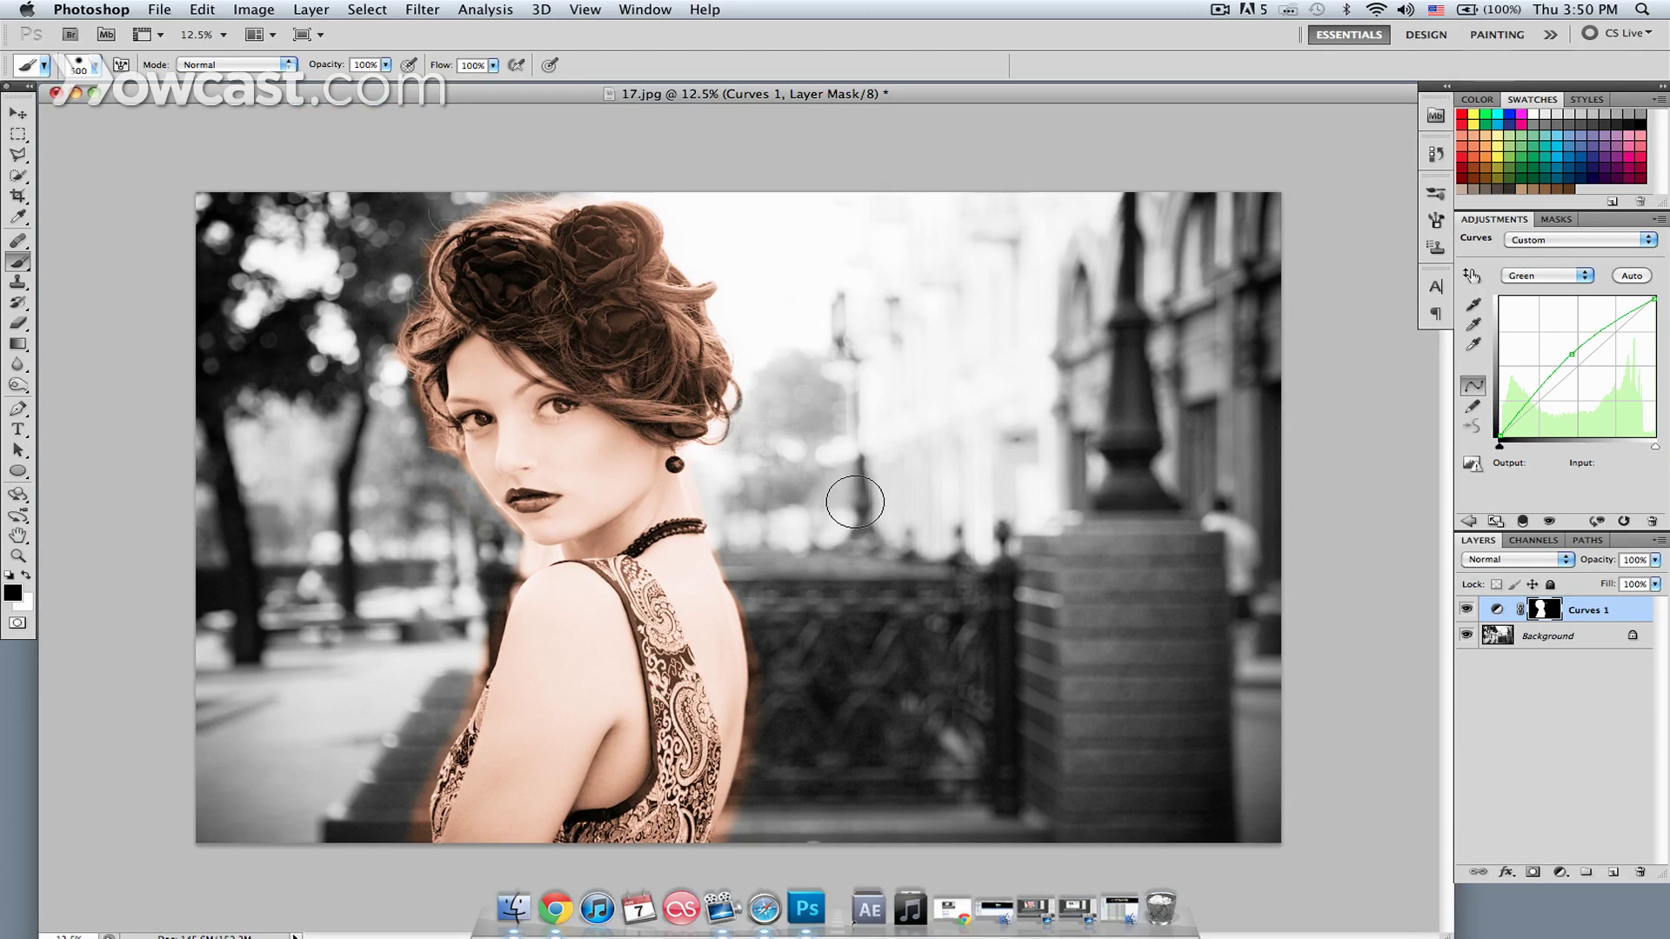
left_click_drag(753, 719, 749, 812)
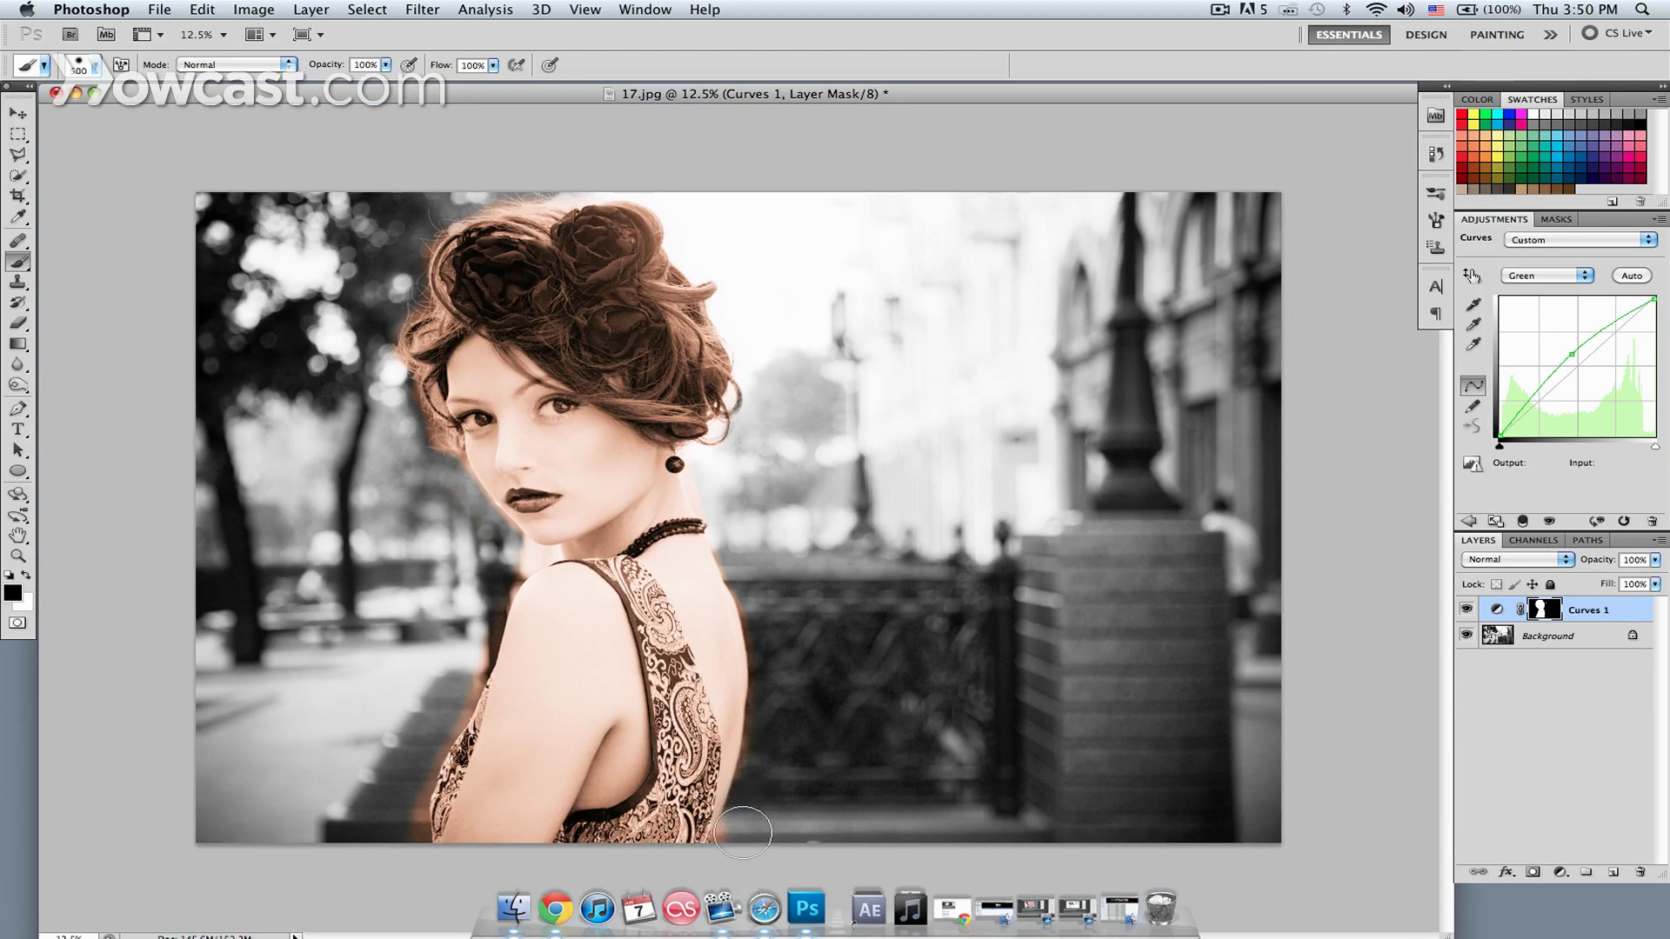